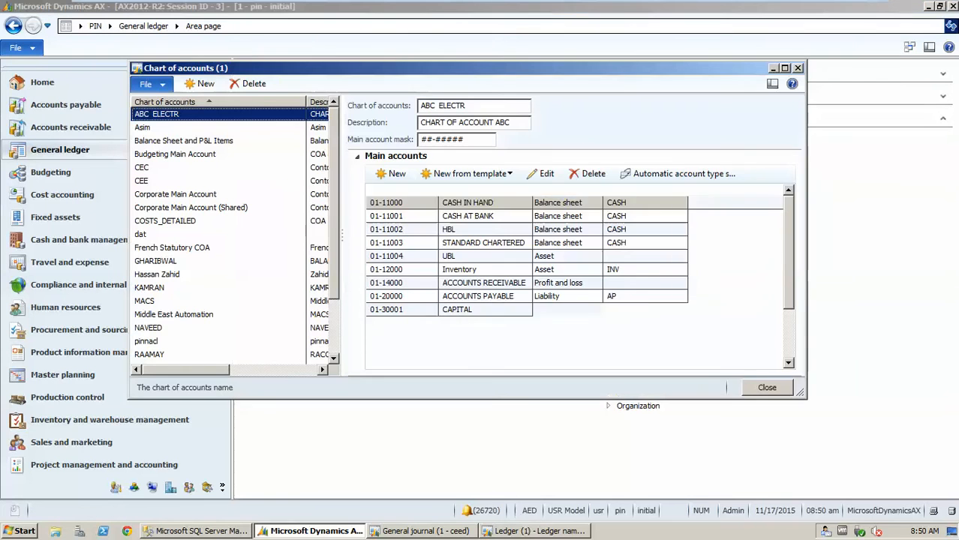
- Create a new chart of accounts named Test Chart and try to save it
left_click(785, 67)
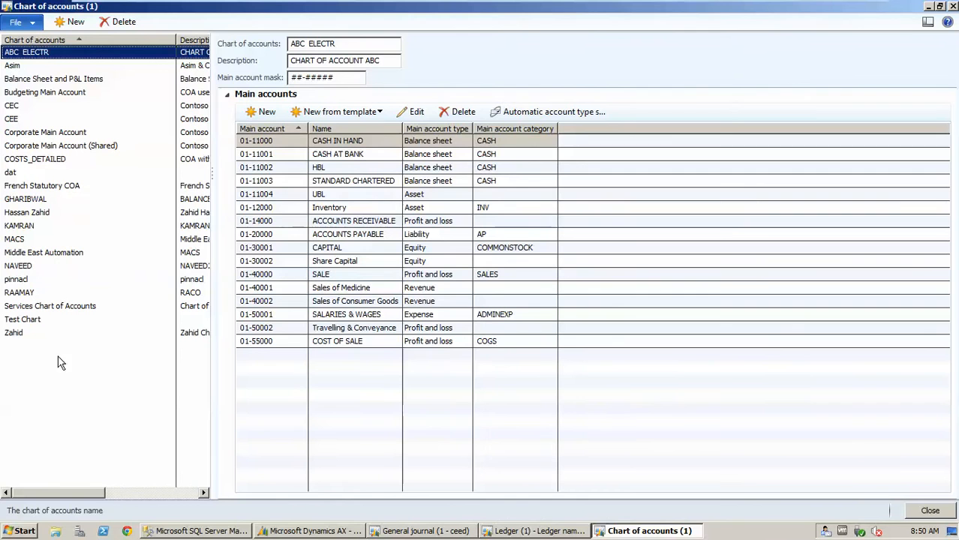
left_click(73, 25)
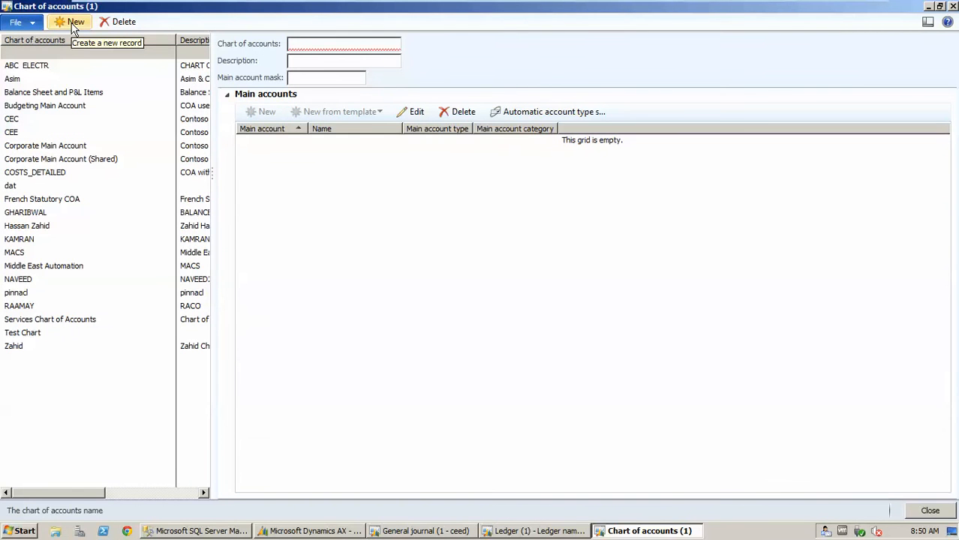
type("Test Chart")
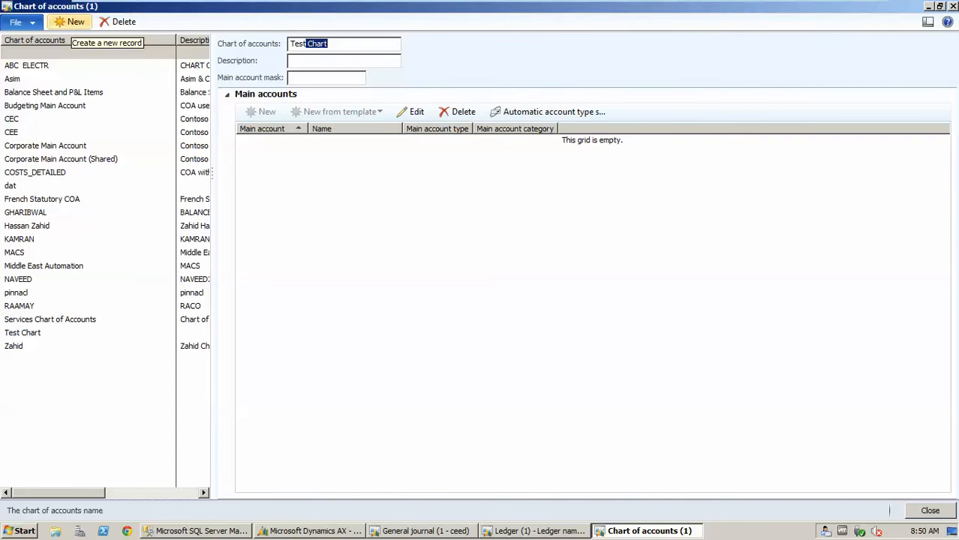
key("ctrl+s")
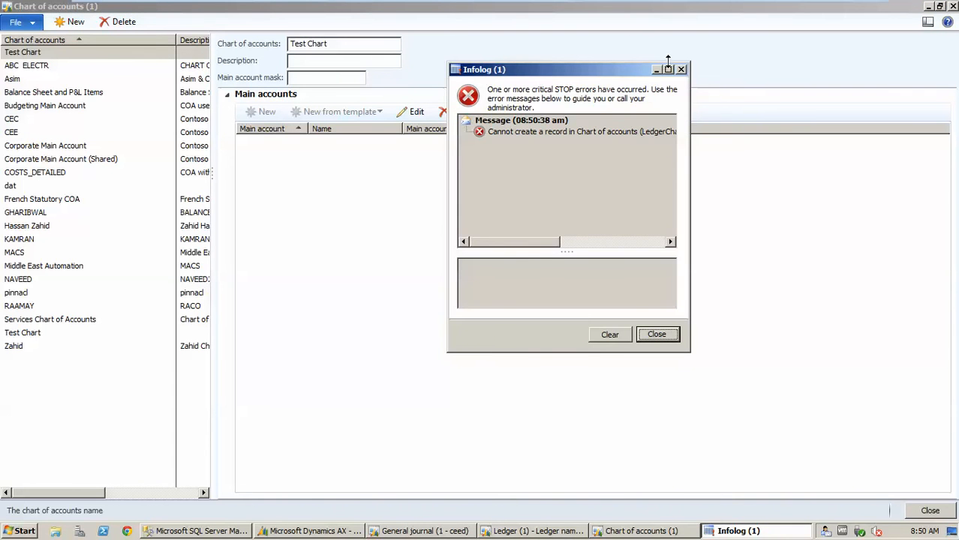
left_click(680, 69)
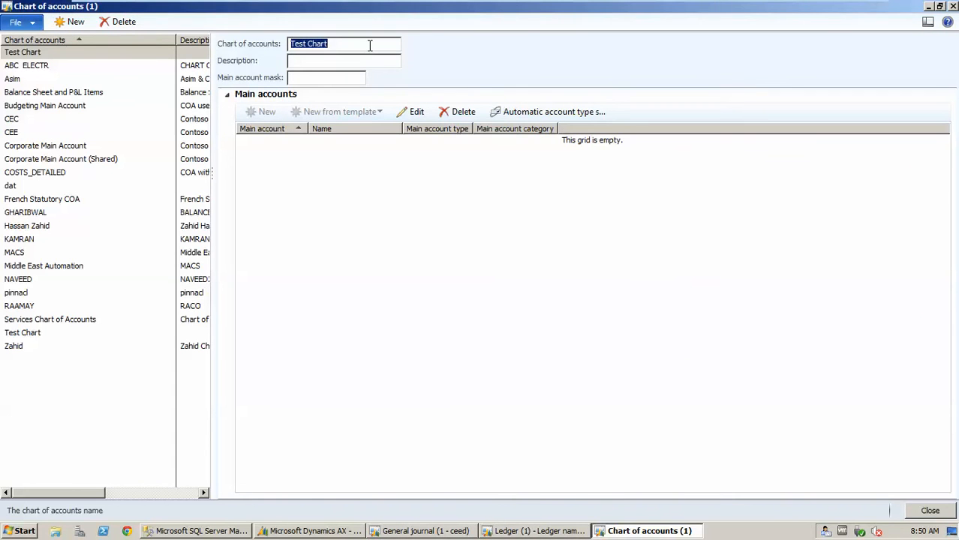
- Change the new chart of accounts' name to Test Chart 1 and enter Test Chart as its description
left_click(369, 48)
type("1")
left_click(357, 63)
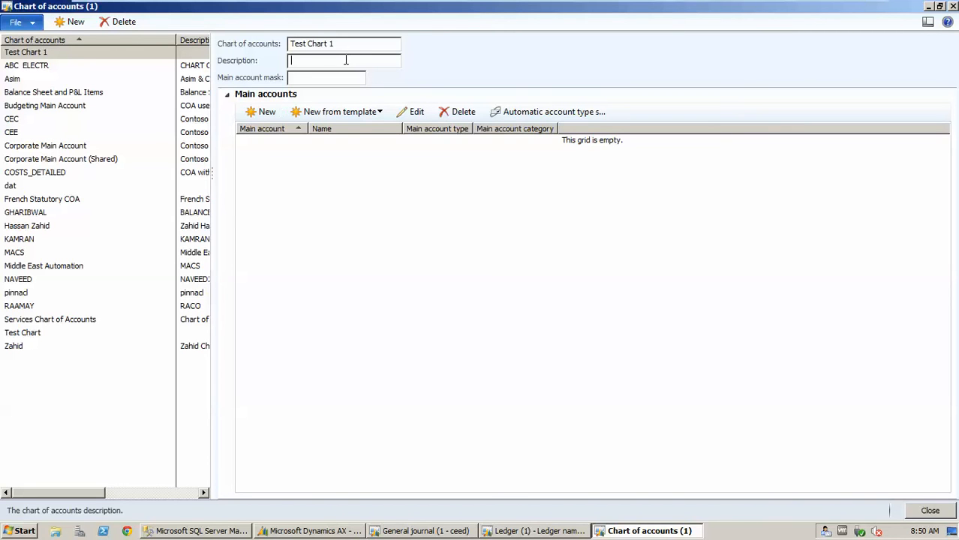
type("Test Chart")
- Set the main account mask of Test Chart 1 to ##-###-#####
left_click(335, 79)
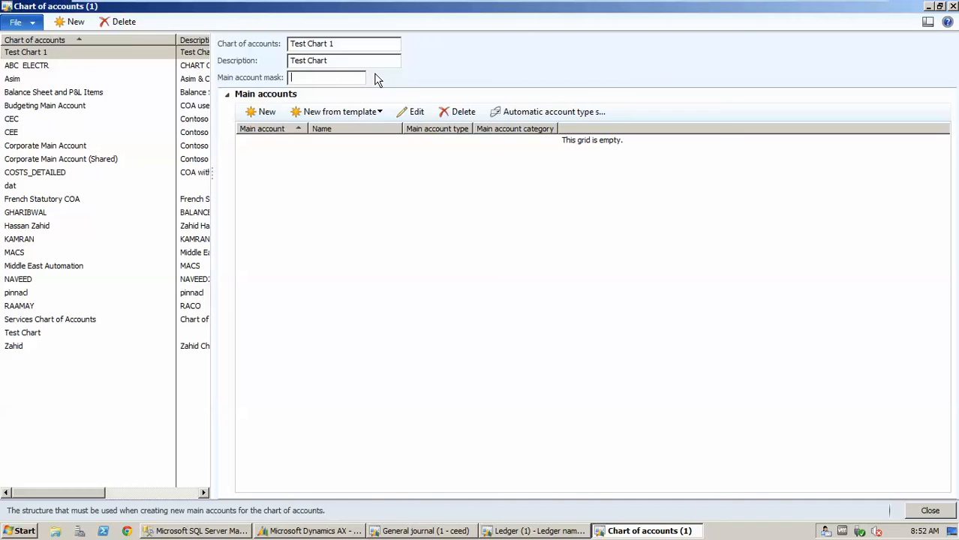
type("##")
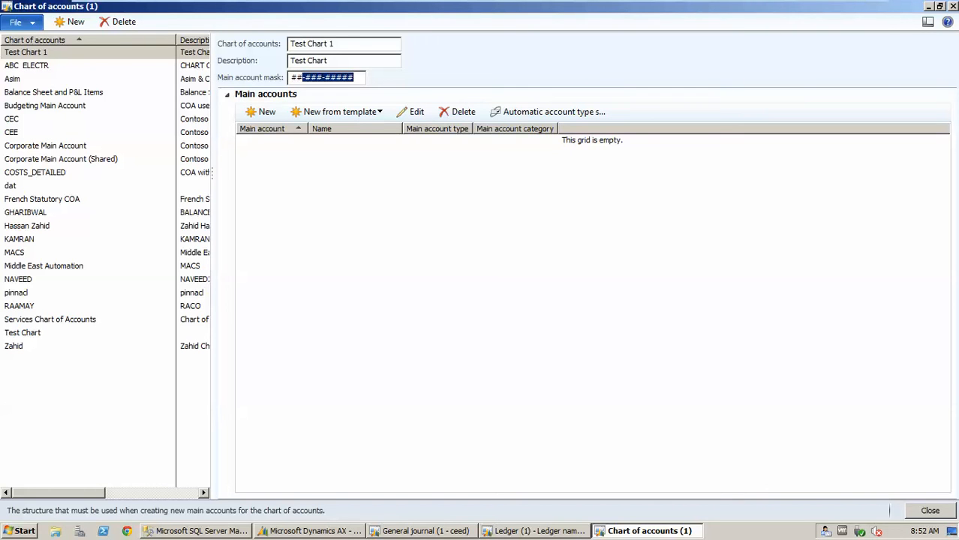
type("-###0")
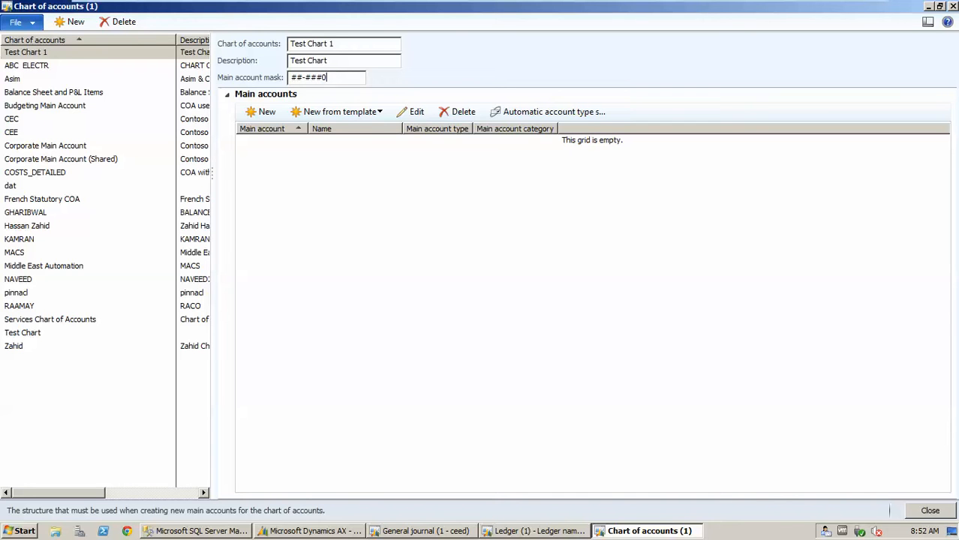
key("BackSpace")
type("-#####")
- Try CP and 01 as the first segment of the main account mask, and restore that segment to ##
key("Left")
key("Left")
key("Home")
key("Delete")
key("Delete")
type("CP")
key("Right")
key("Right")
key("Right")
key("Right")
key("Right")
key("Right")
key("Right")
key("Right")
key("Right")
key("Right")
key("Left")
key("Left")
key("Left")
key("Left")
key("Right")
key("Right")
key("Right")
key("Right")
key("Left")
key("Left")
key("Left")
key("Left")
key("Left")
key("Left")
key("Left")
key("Left")
key("Left")
key("Left")
key("Left")
key("shift+Left")
key("shift+Left")
type("01")
key("shift+Left")
key("shift+Left")
type("##")
- Save the changes made to the Test Chart 1 record
left_click(379, 84)
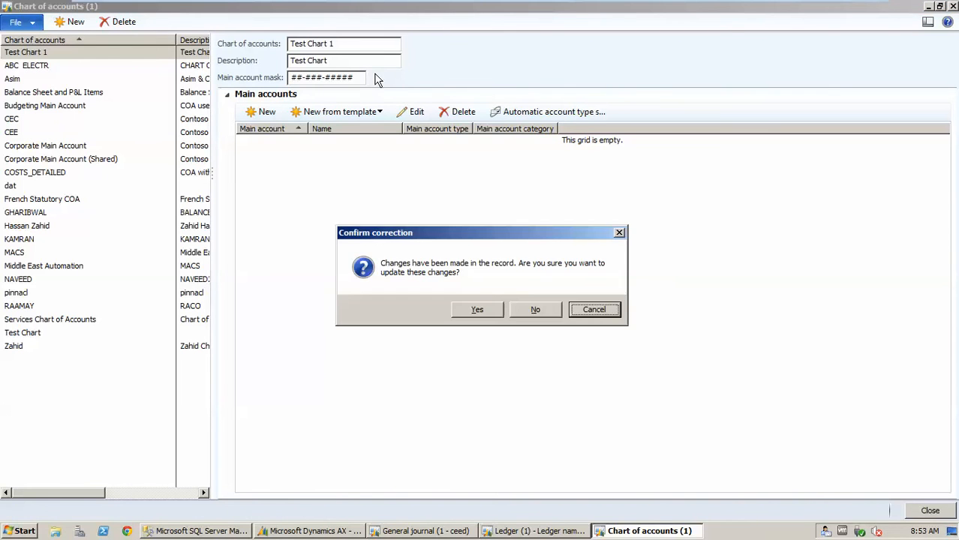
left_click(474, 310)
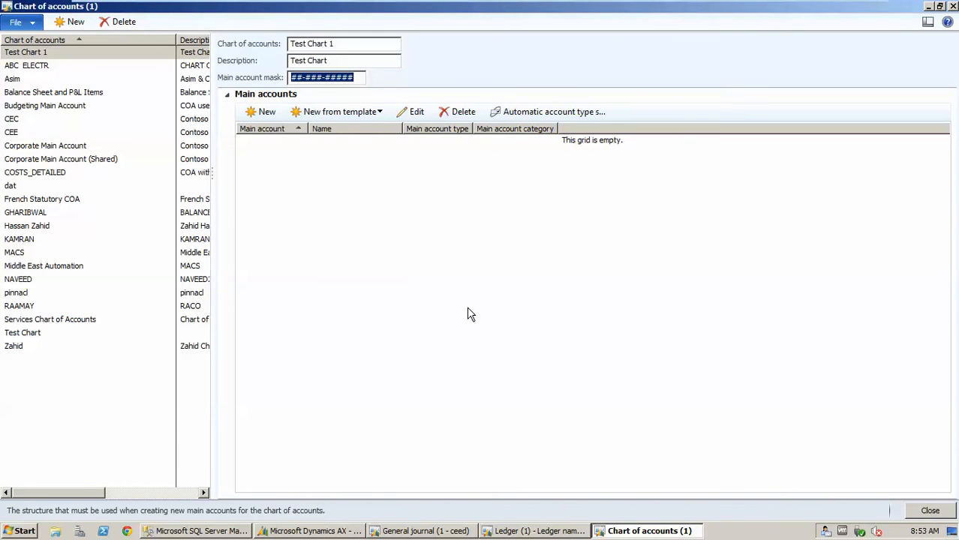
left_click(275, 117)
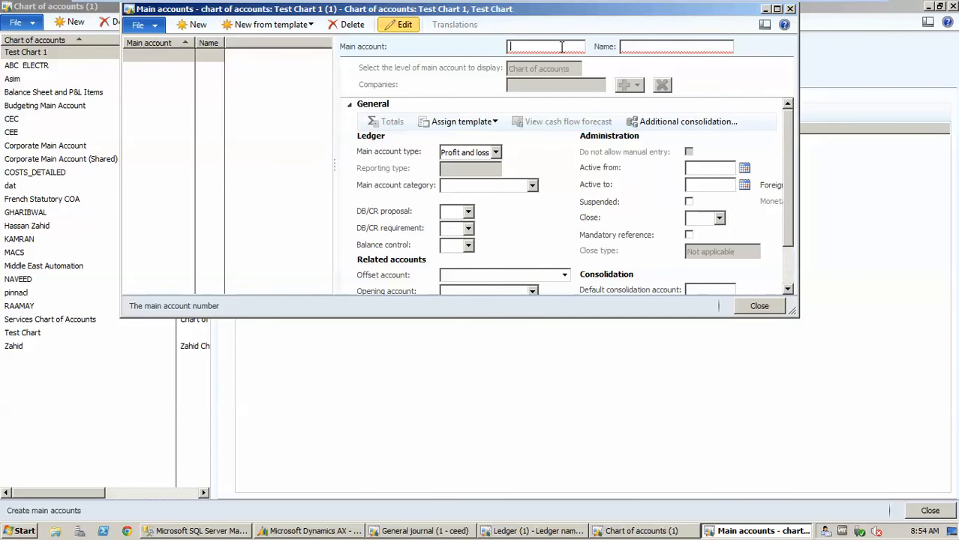
type("01-001-300")
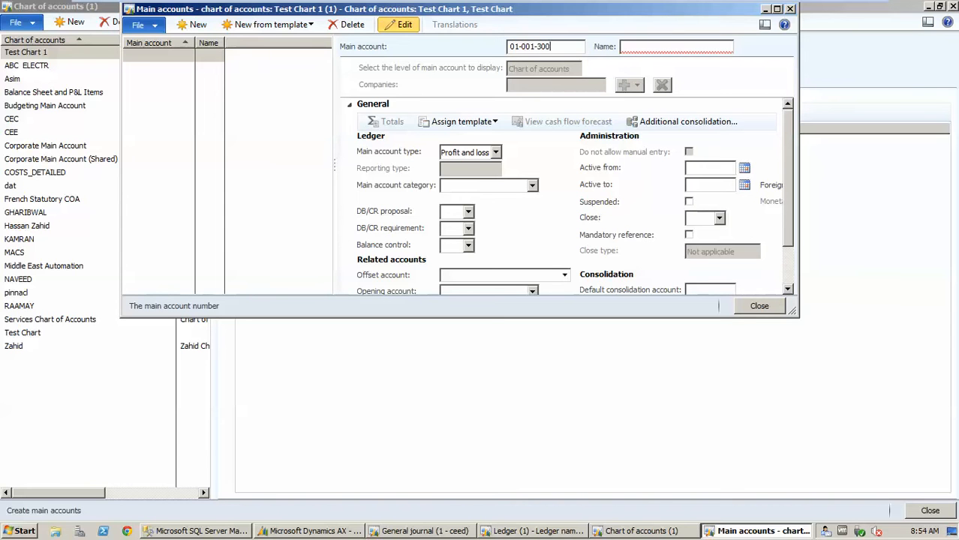
type("01")
left_click(642, 47)
type("Cap")
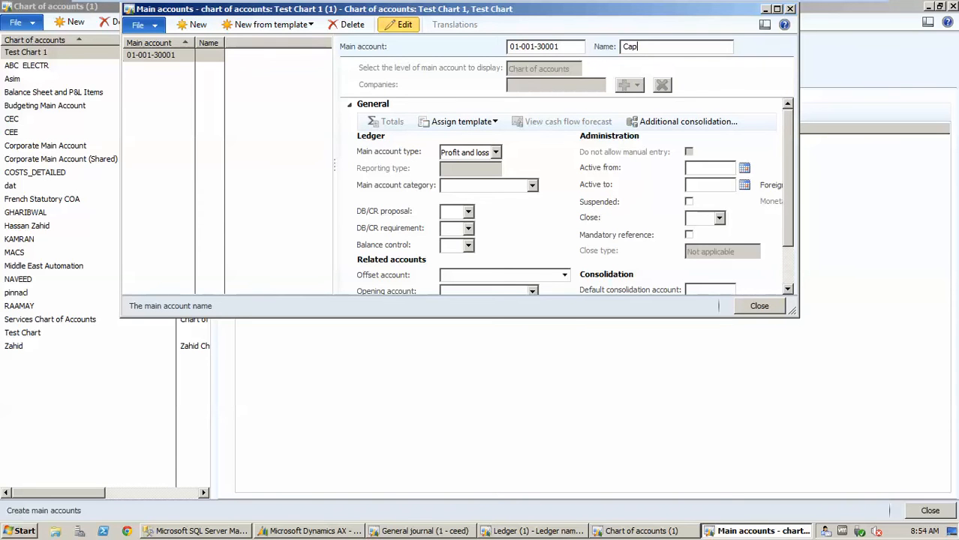
type("ital Account")
key("Tab")
key("Tab")
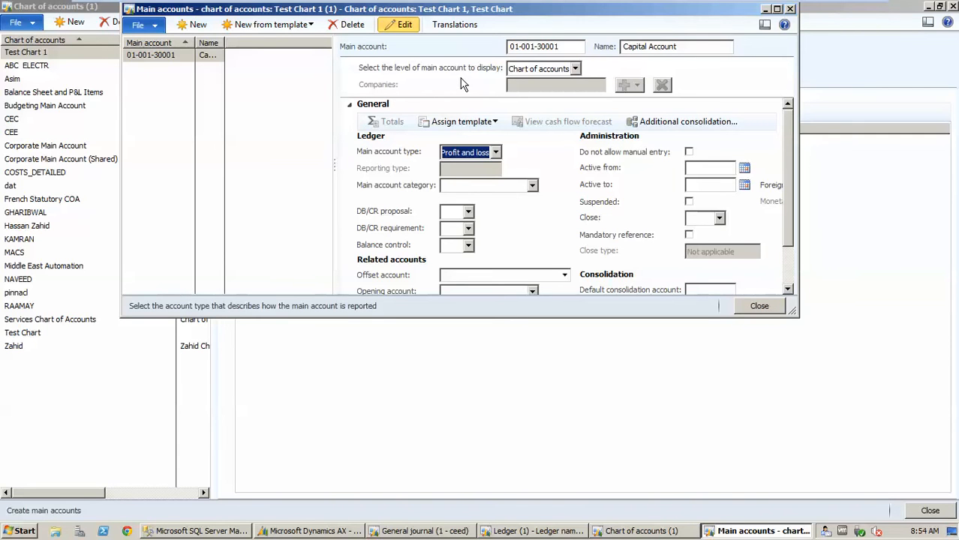
- Keep the Capital Account's display level at Chart of accounts and set its main account type to Balance sheet
left_click(576, 69)
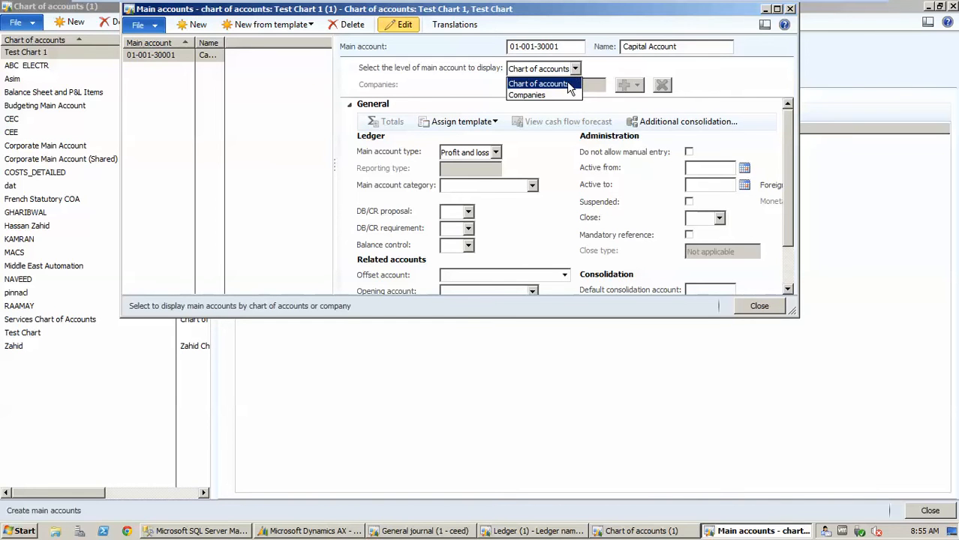
left_click(567, 83)
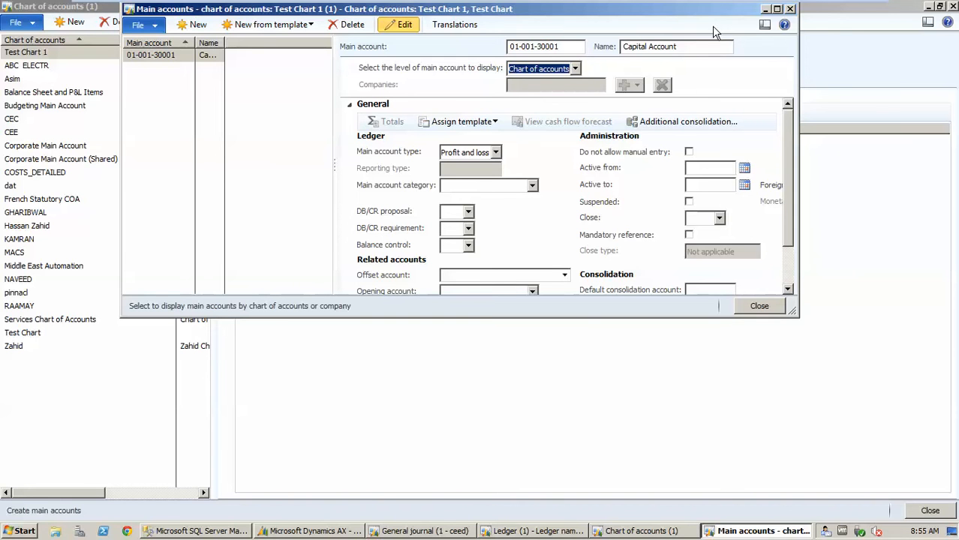
left_click(496, 152)
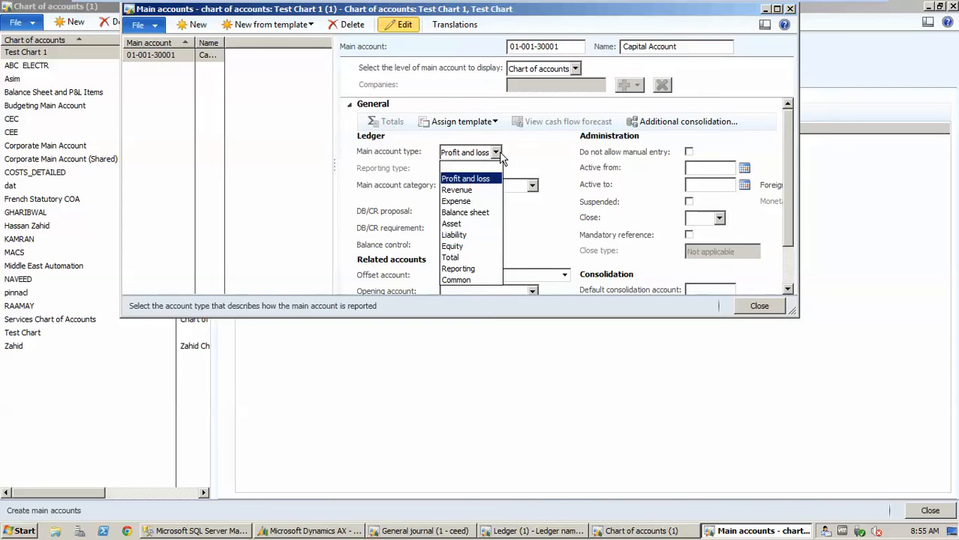
left_click(465, 213)
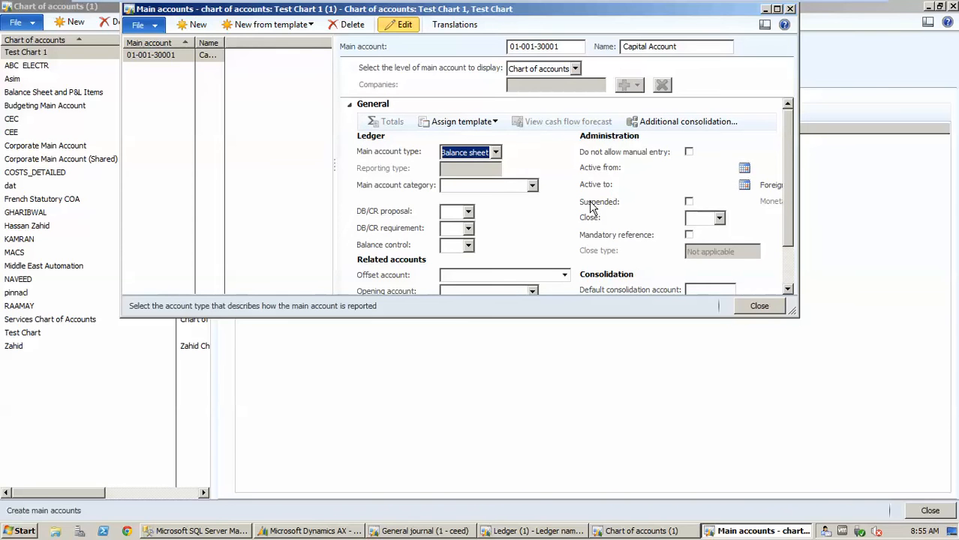
- Look through the list of available main account categories for the Capital Account
left_click(534, 185)
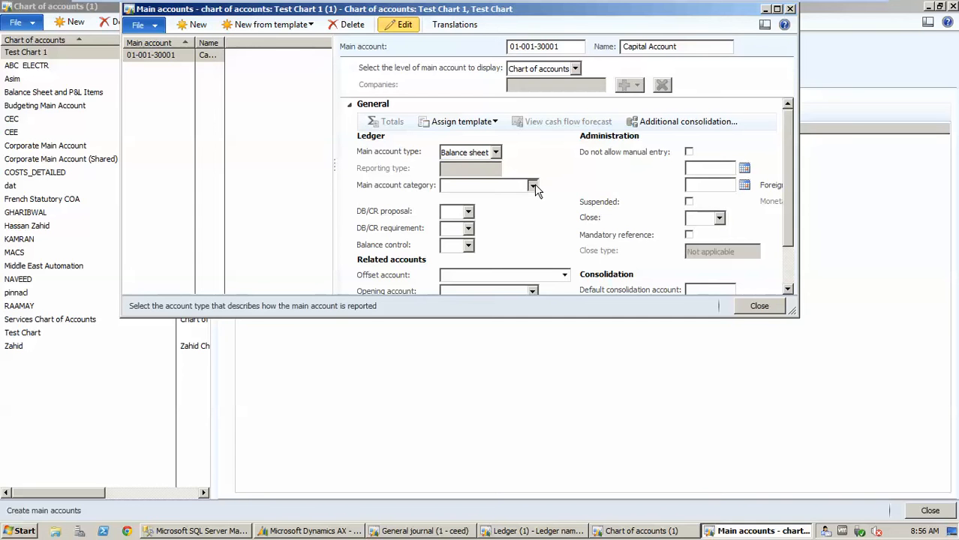
left_click(533, 185)
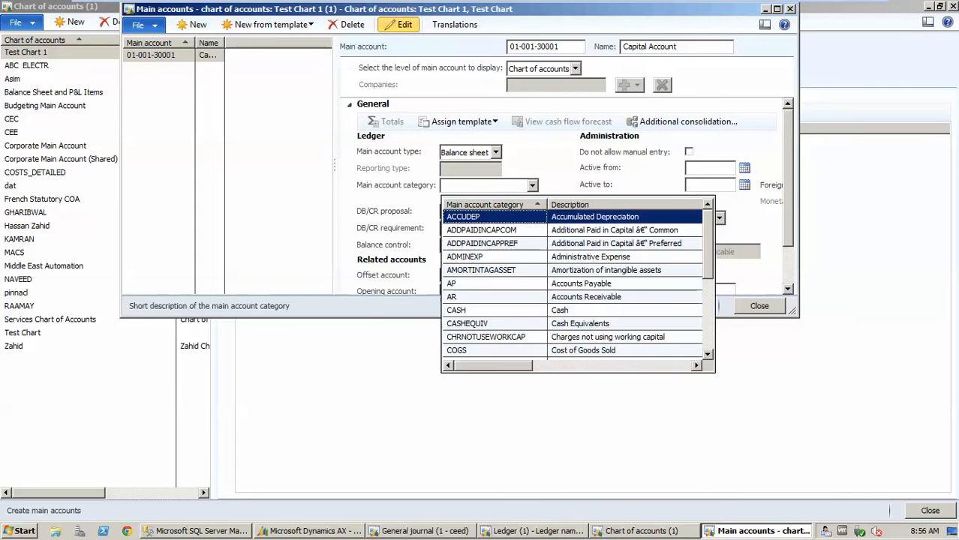
key("Down")
key("Down")
key("Down")
key("Down")
key("Down")
key("Down")
key("Down")
key("Down")
key("Down")
key("Down")
key("Down")
key("Down")
key("Down")
key("Down")
key("Down")
key("Down")
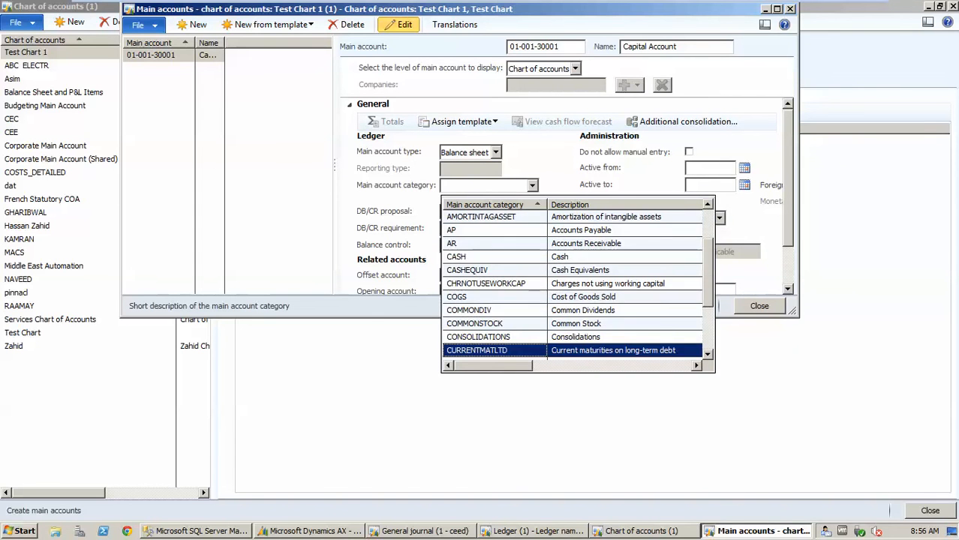
key("Down")
key("Down")
key("Down")
key("Down")
key("Down")
key("Down")
key("Down")
key("Down")
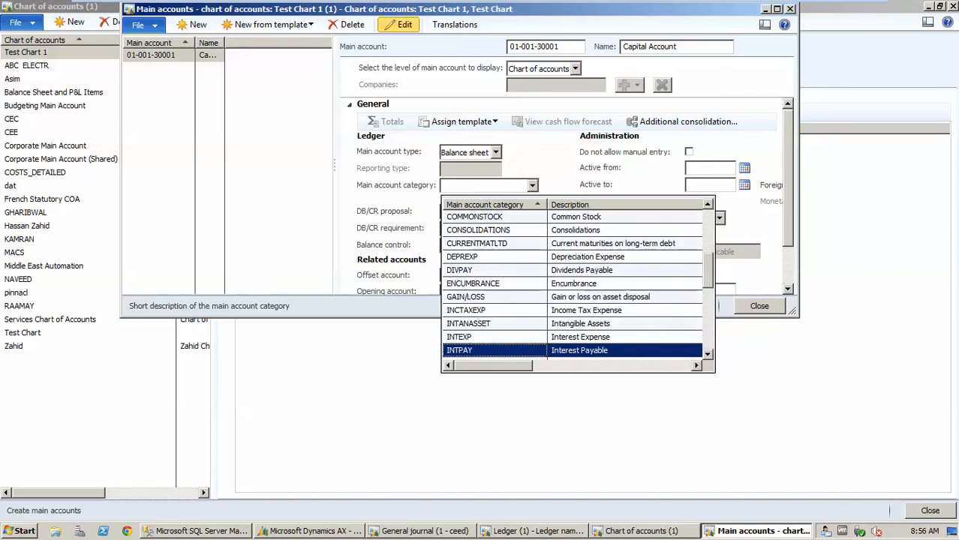
key("Down")
key("Down")
key("Down")
key("Down")
key("Down")
key("Down")
key("Down")
key("Down")
key("Down")
key("Down")
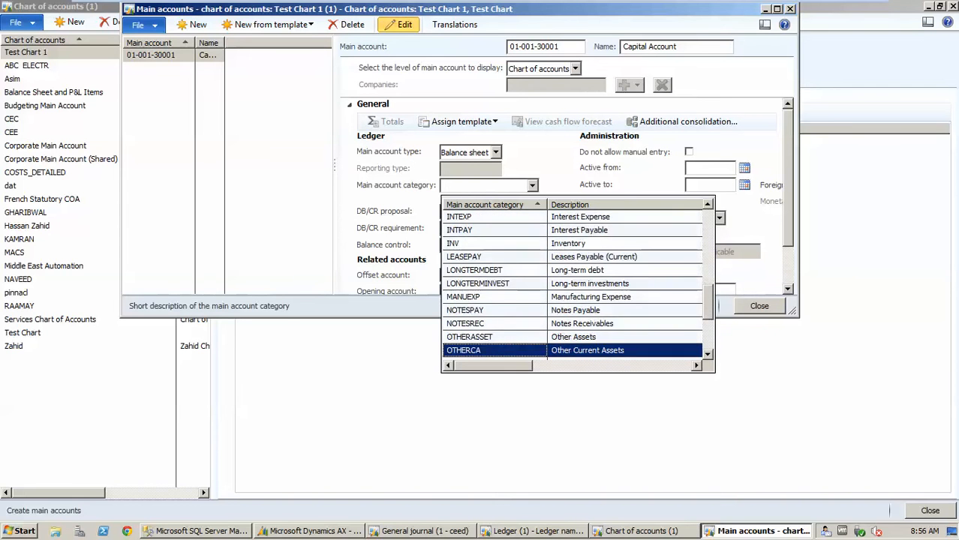
key("Down")
key("Down")
key("Down")
key("Down")
key("Down")
key("Down")
key("Down")
key("Down")
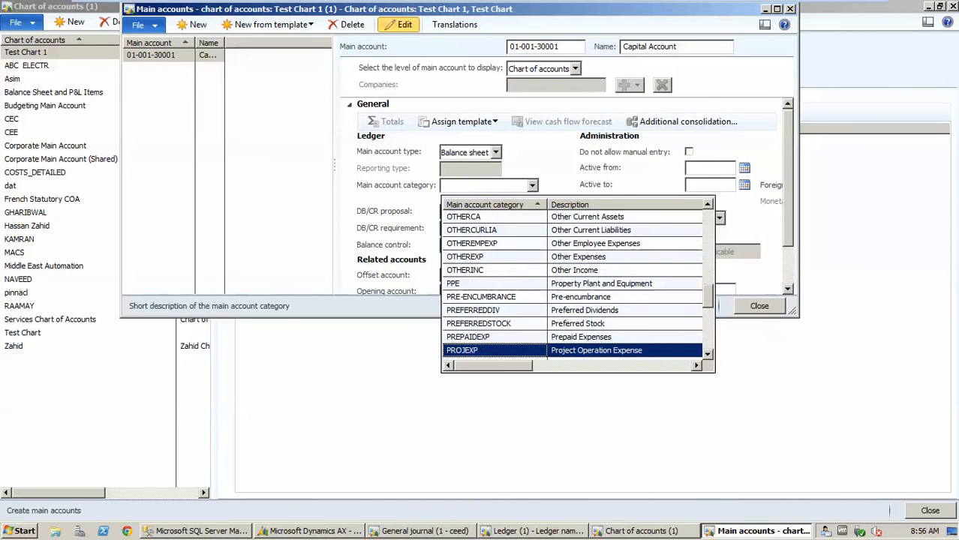
key("Down")
key("Down")
key("Down")
key("Down")
key("Down")
key("Down")
key("Down")
key("Down")
key("Down")
key("Down")
key("Down")
key("Down")
key("Down")
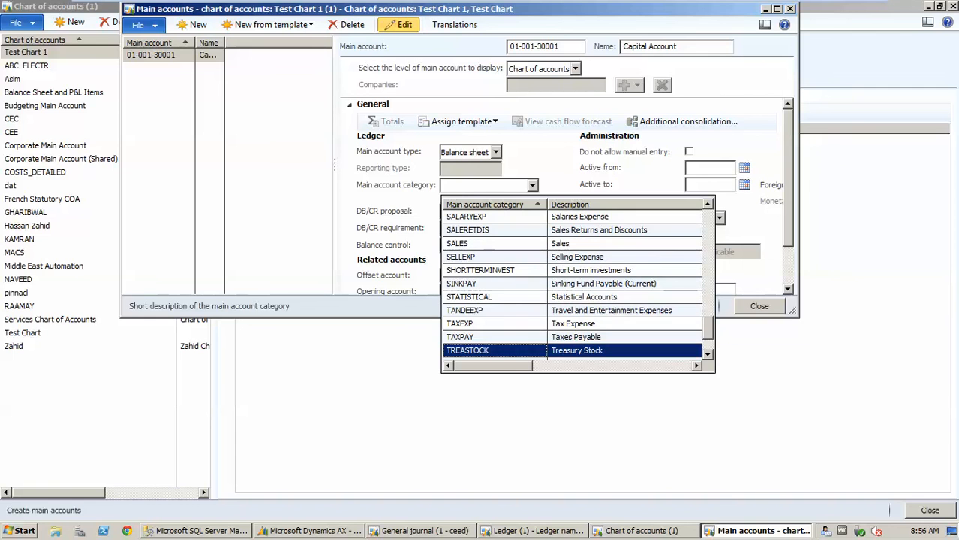
- Assign the COMMONSTOCK main account category to the Capital Account
key("ctrl+Home")
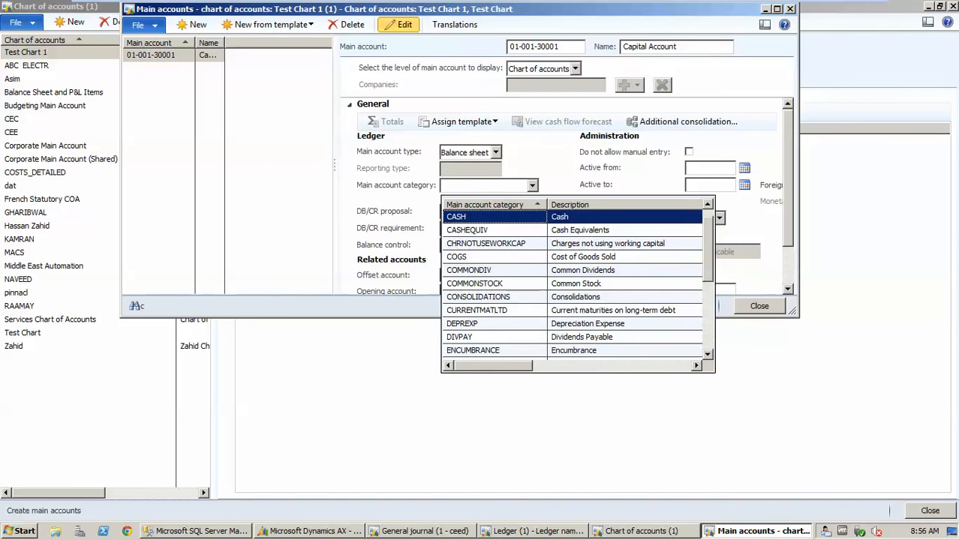
key("Down")
key("Down")
key("Down")
key("Down")
key("Down")
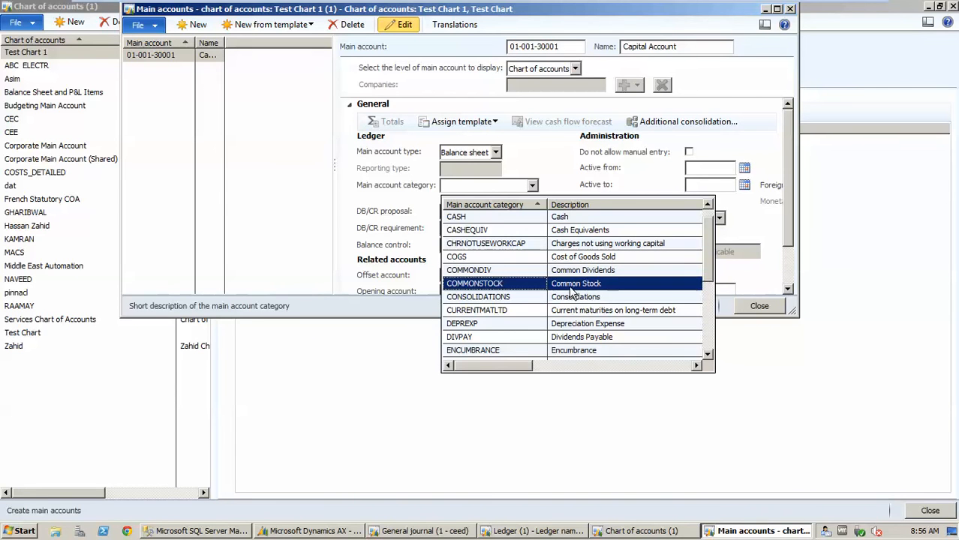
key("Return")
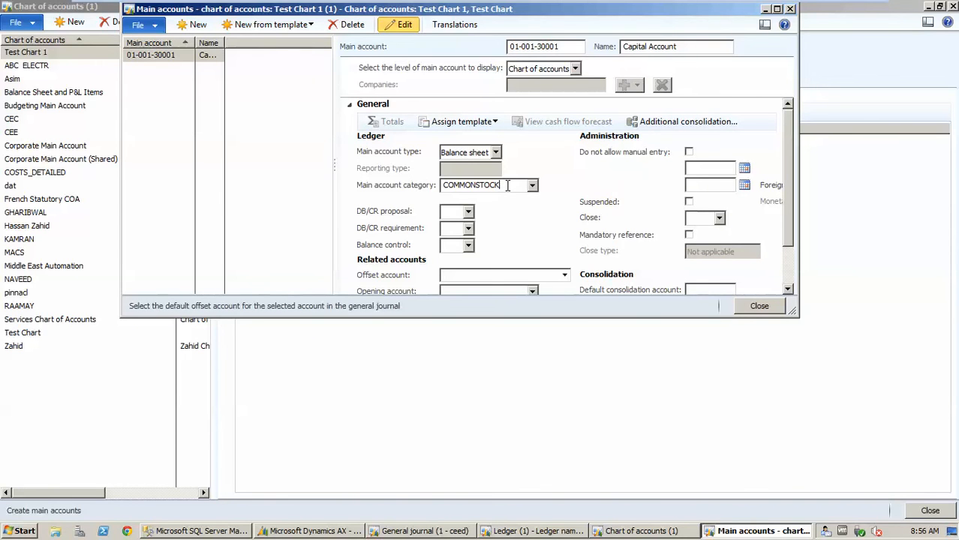
- Open the details of the assigned COMMONSTOCK category and change both its name and its description to Capital
left_click(508, 185)
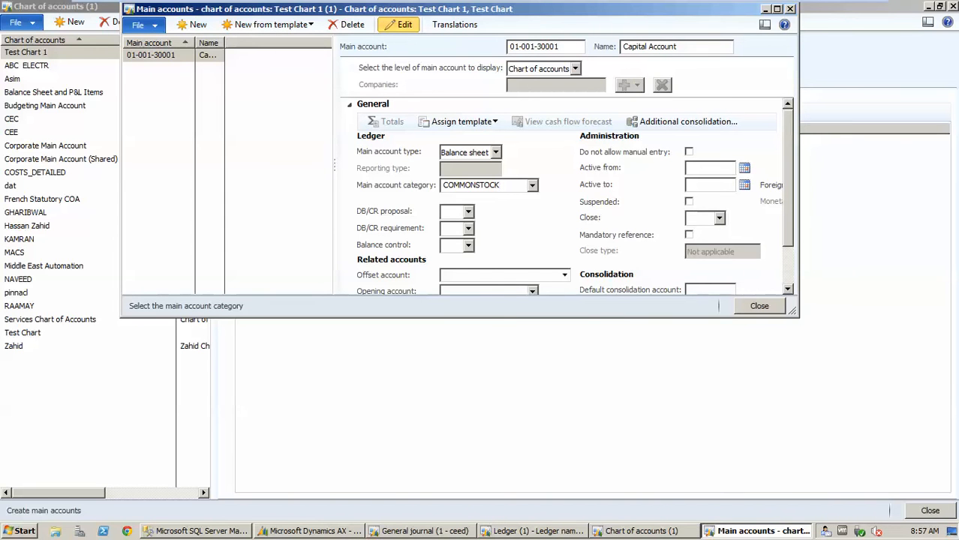
right_click(505, 187)
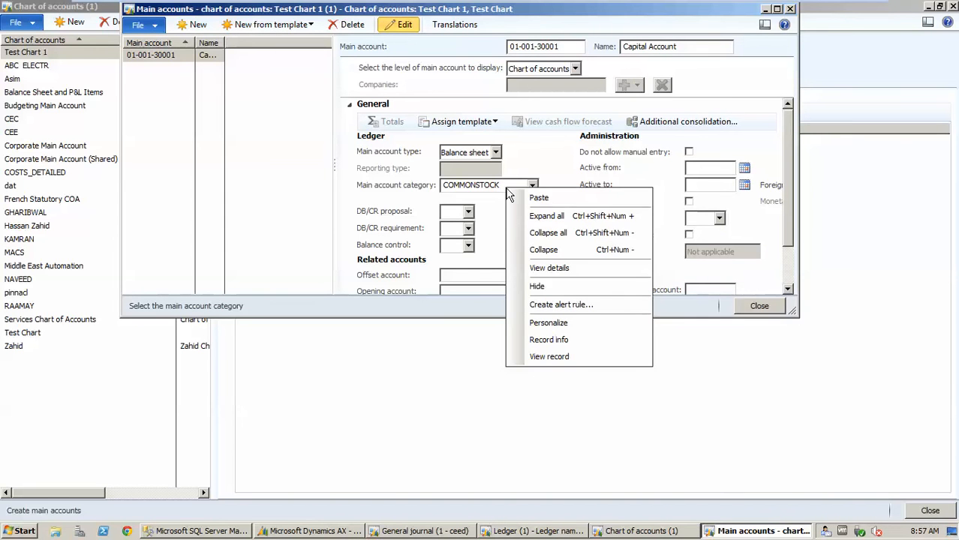
left_click(533, 270)
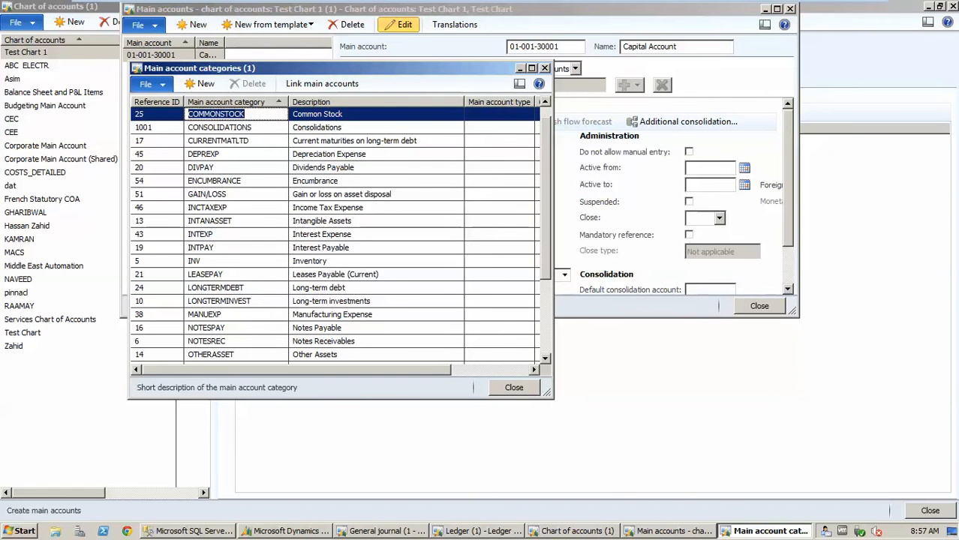
type("Capital")
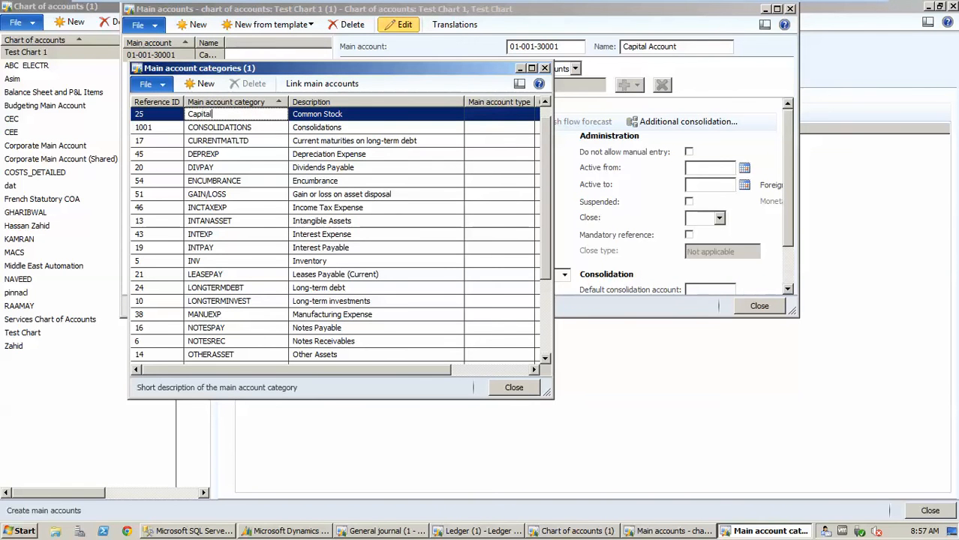
key("Tab")
type("Capital")
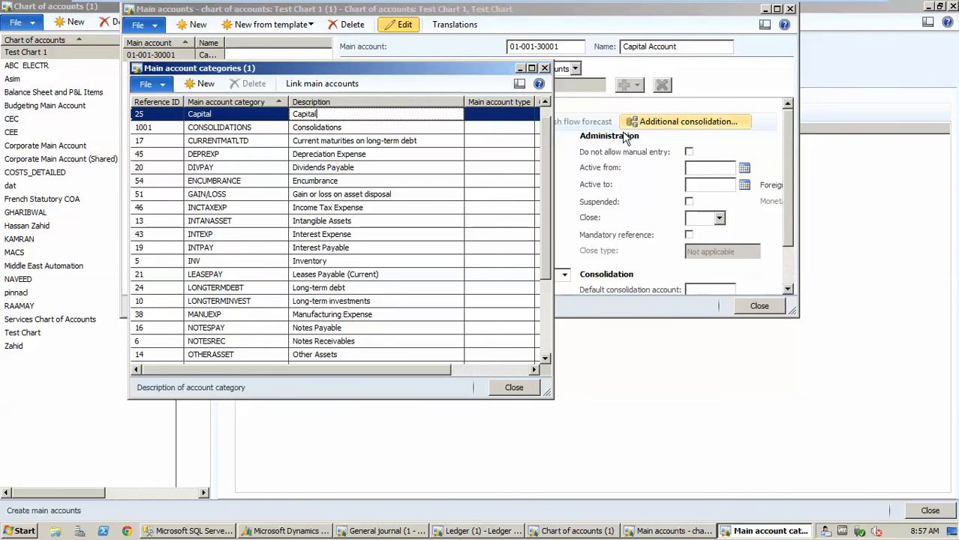
scroll(638, 126, "up", 1)
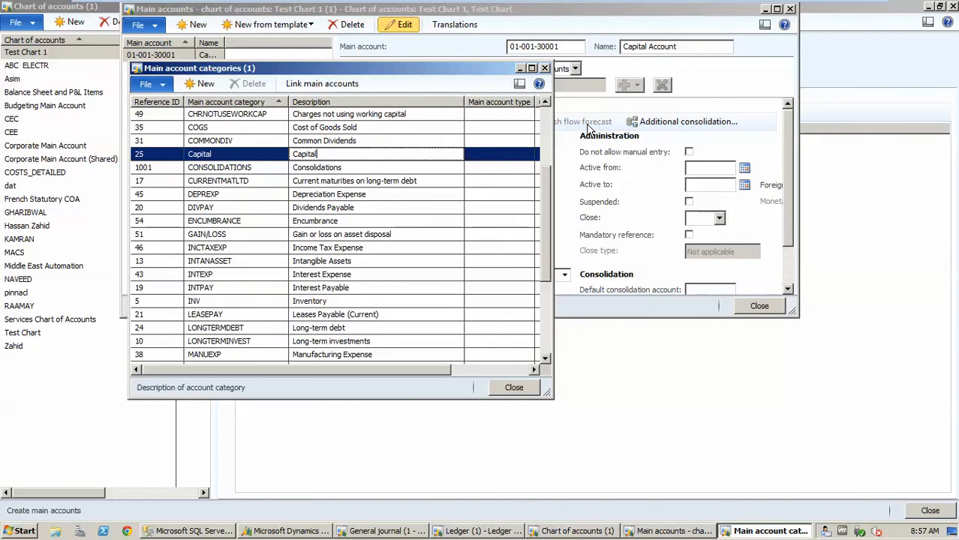
- Save and close the edited category details, then assign the Capital main account category to the Capital Account
key("Tab")
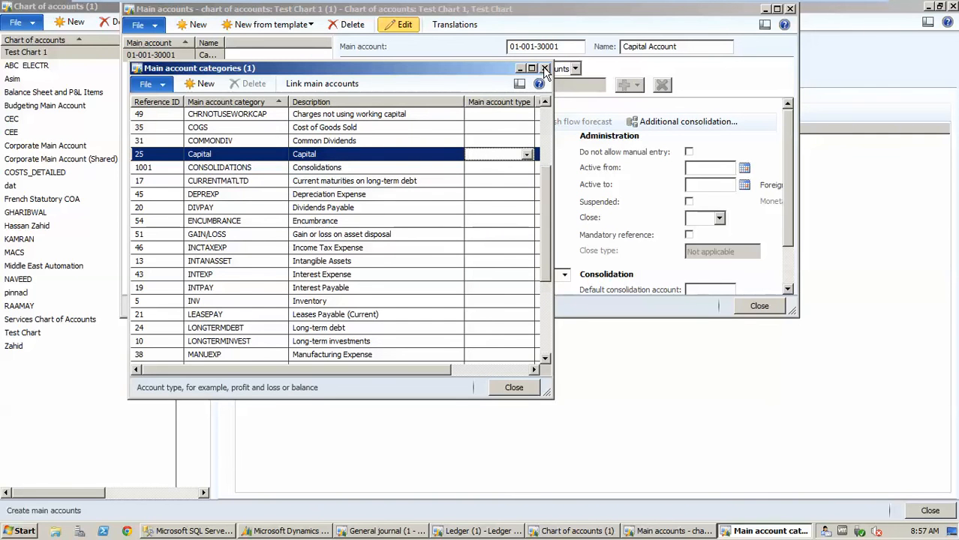
left_click(544, 68)
left_click(477, 309)
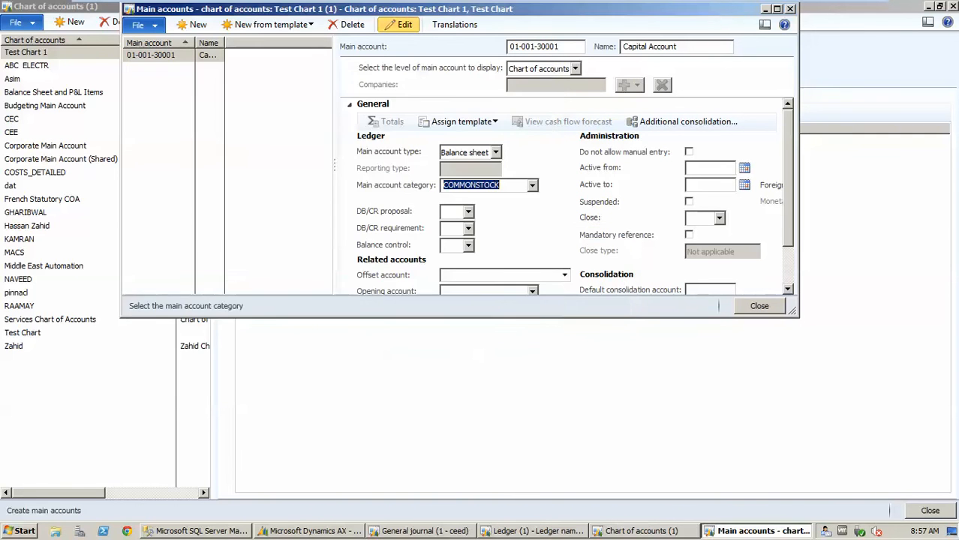
left_click(533, 185)
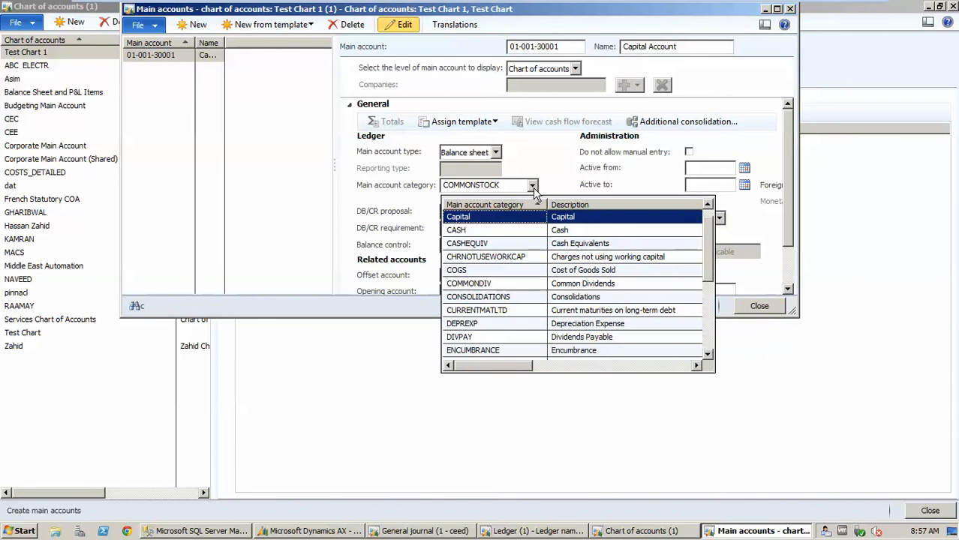
key("Return")
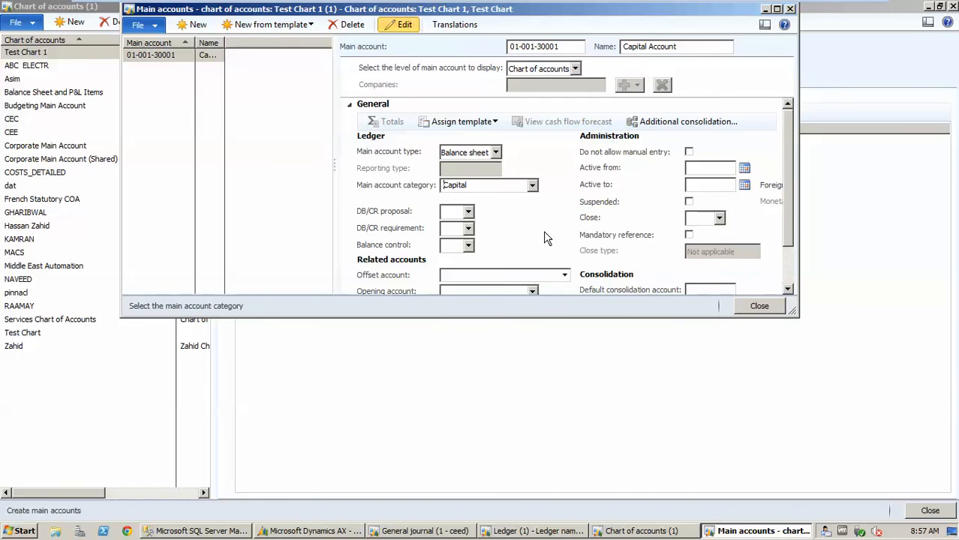
key("shift+Tab")
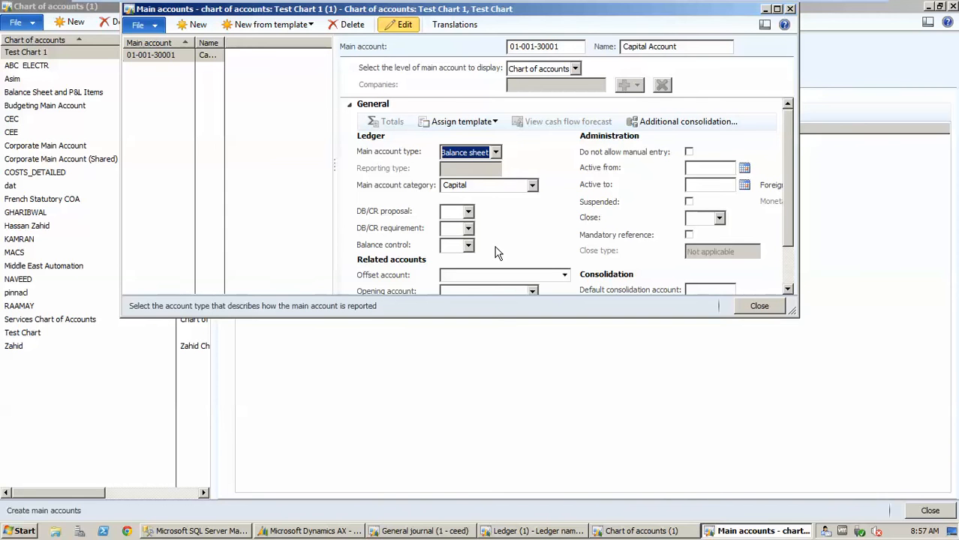
- Set the Capital Account's DB/CR proposal to Credit
left_click(469, 212)
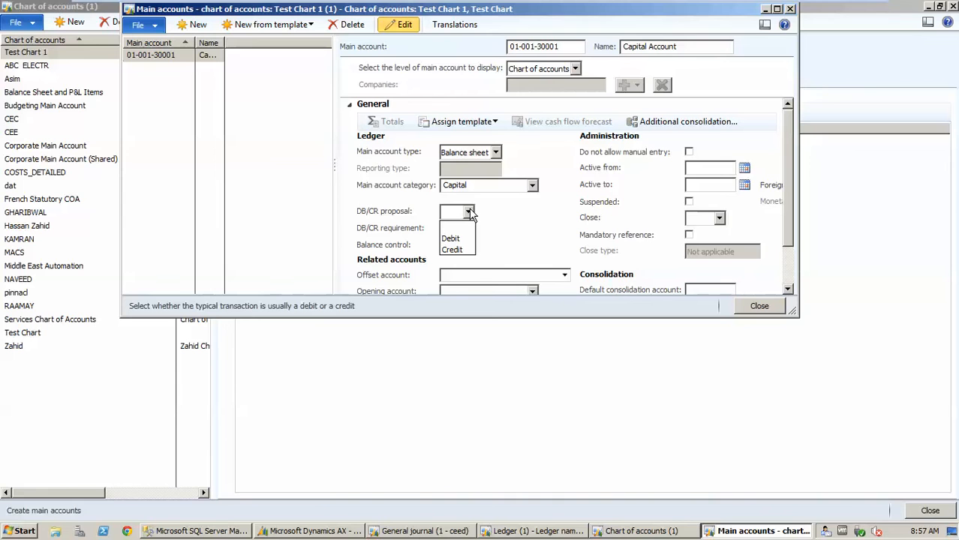
key("Down")
key("Down")
key("Up")
key("Down")
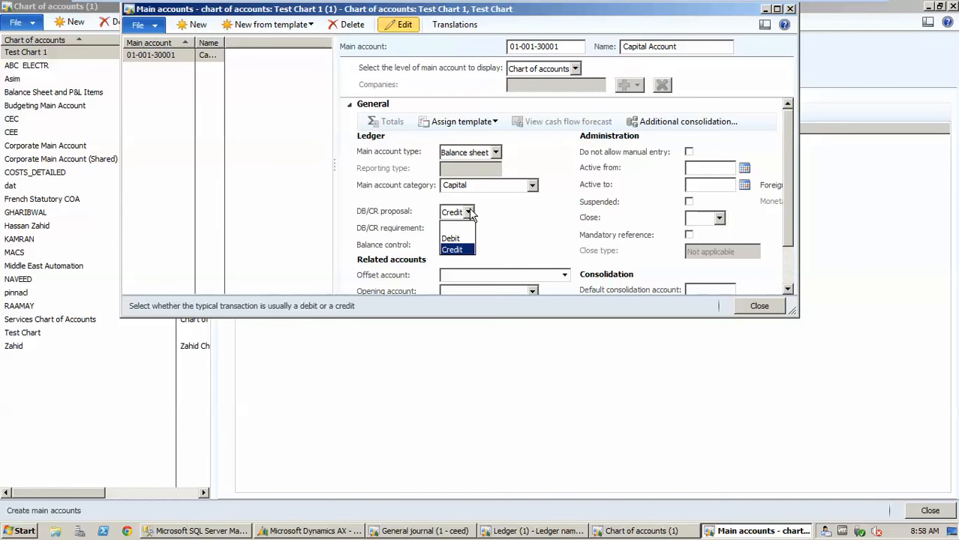
key("Return")
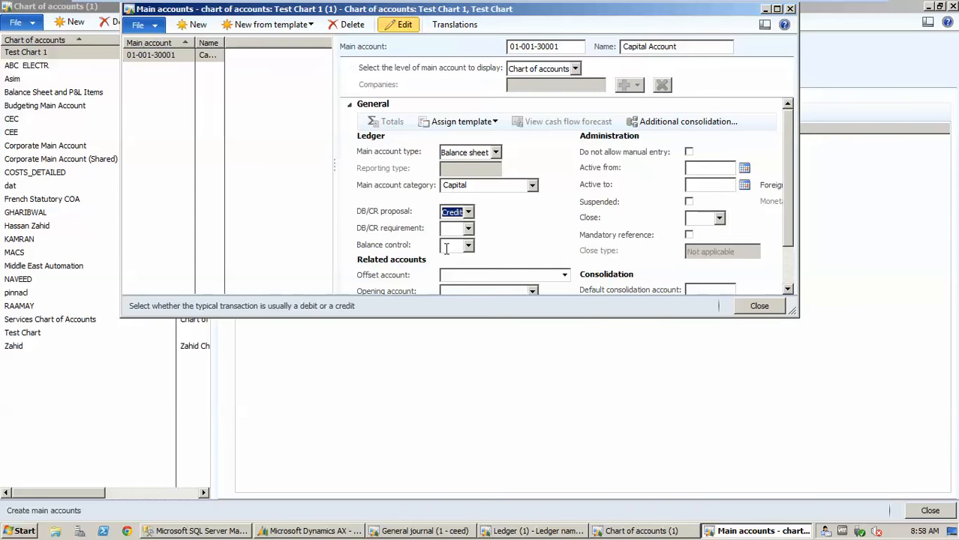
- Check the DB/CR requirement options and set the Capital Account's balance control to Credit
left_click(467, 229)
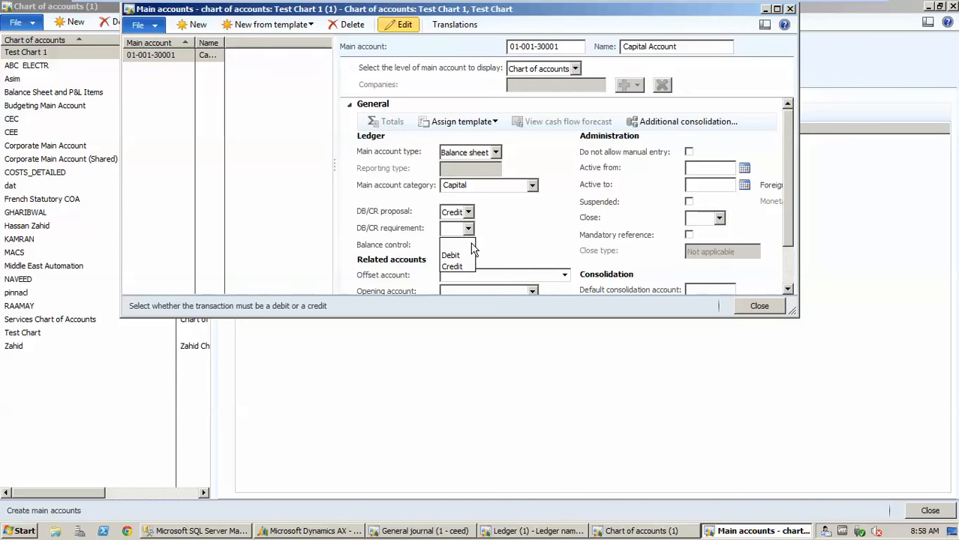
left_click(454, 255)
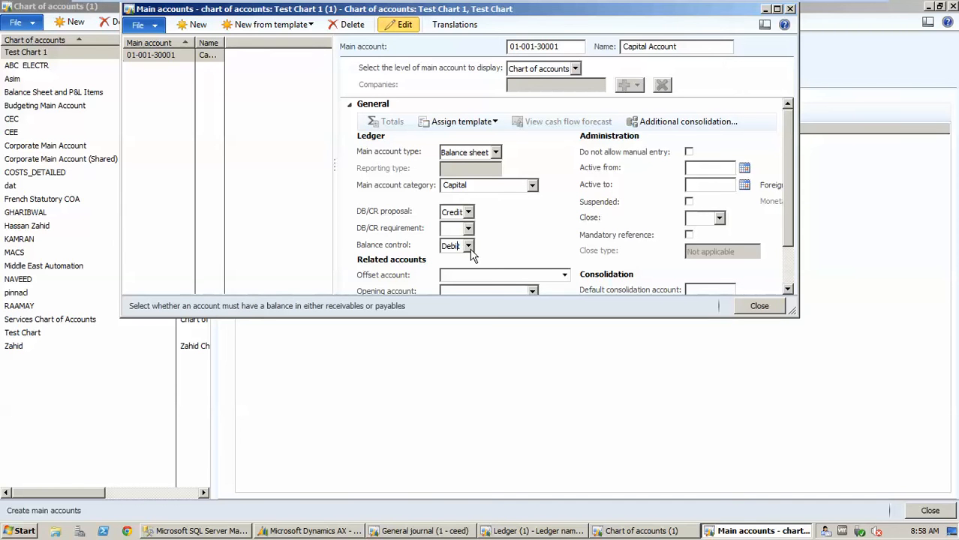
left_click(469, 246)
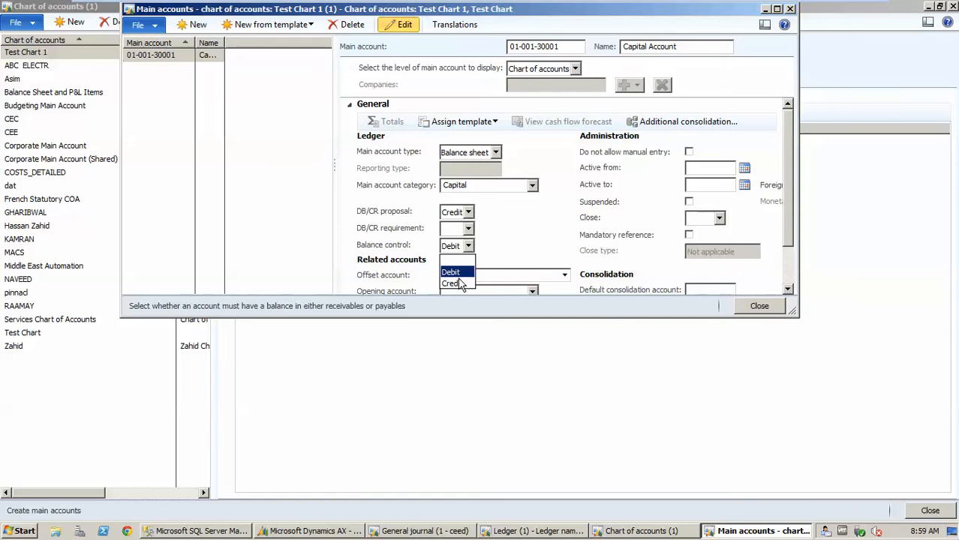
left_click(456, 283)
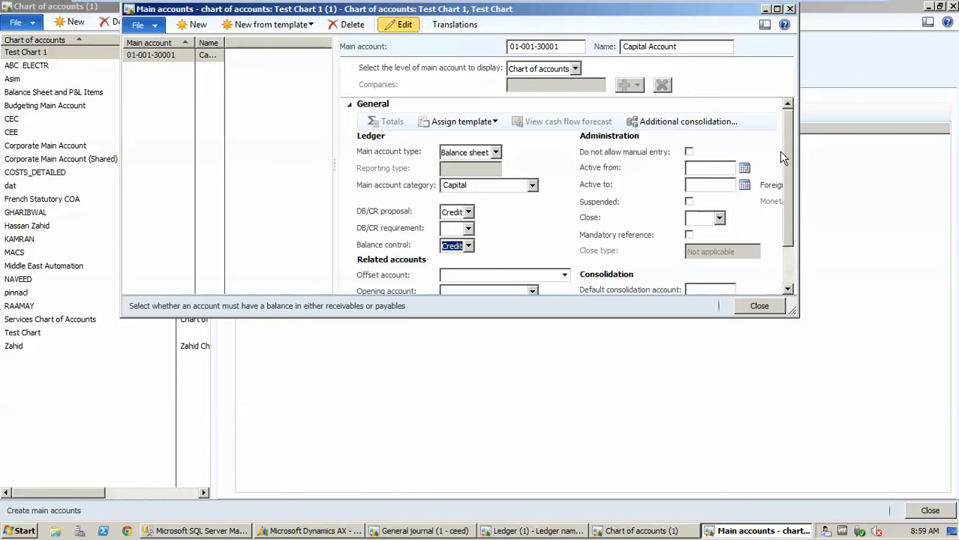
- Maximize the main accounts form and look through the accounts offered for the Capital Account's offset account and opening account
left_click(777, 9)
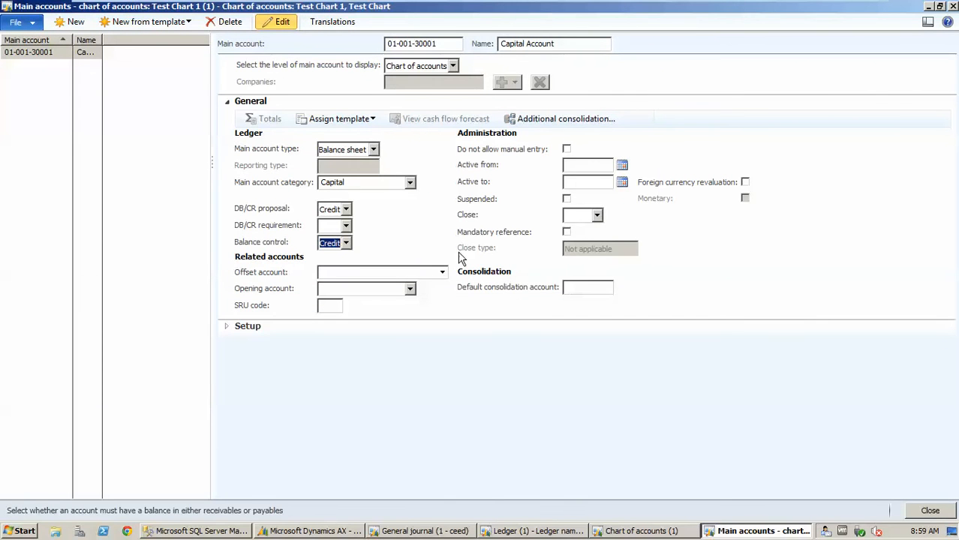
left_click(443, 275)
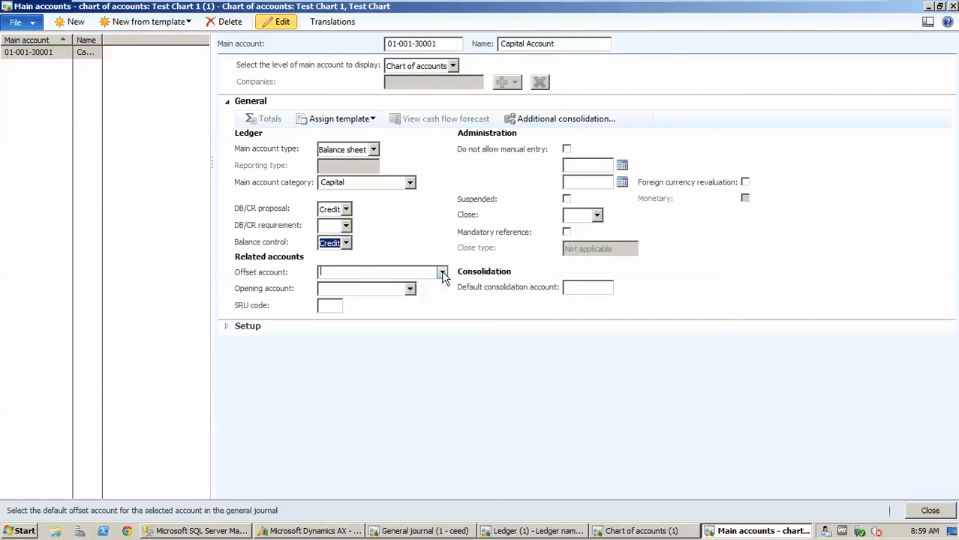
left_click(443, 275)
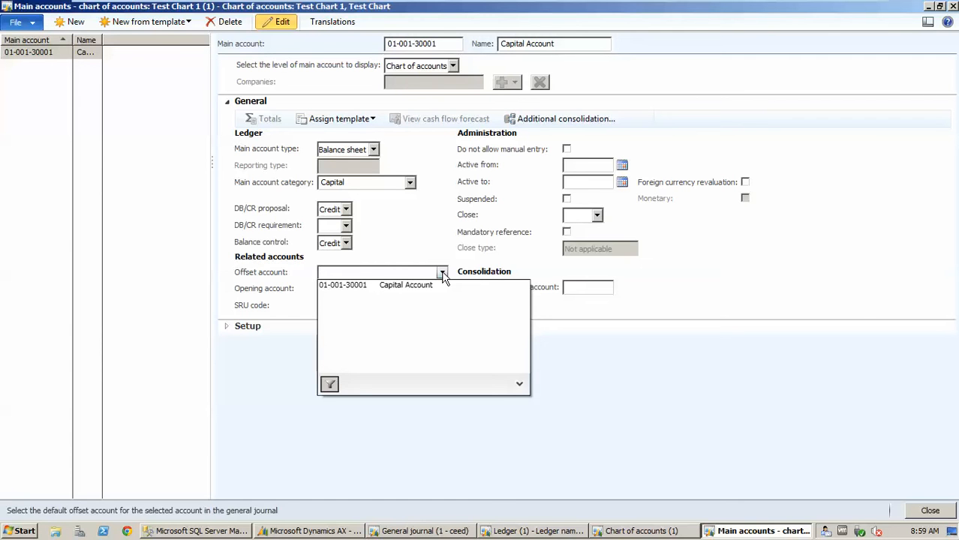
key("Escape")
key("Tab")
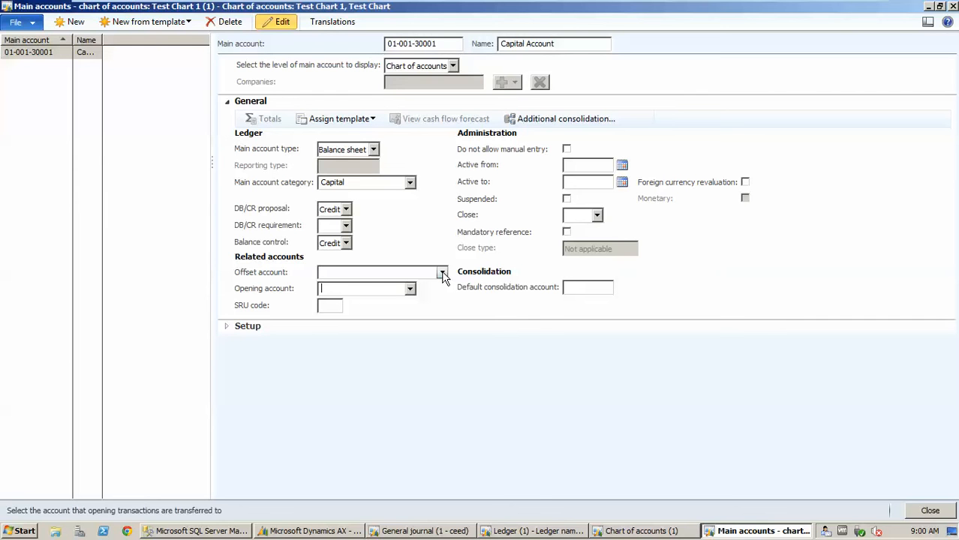
left_click(409, 294)
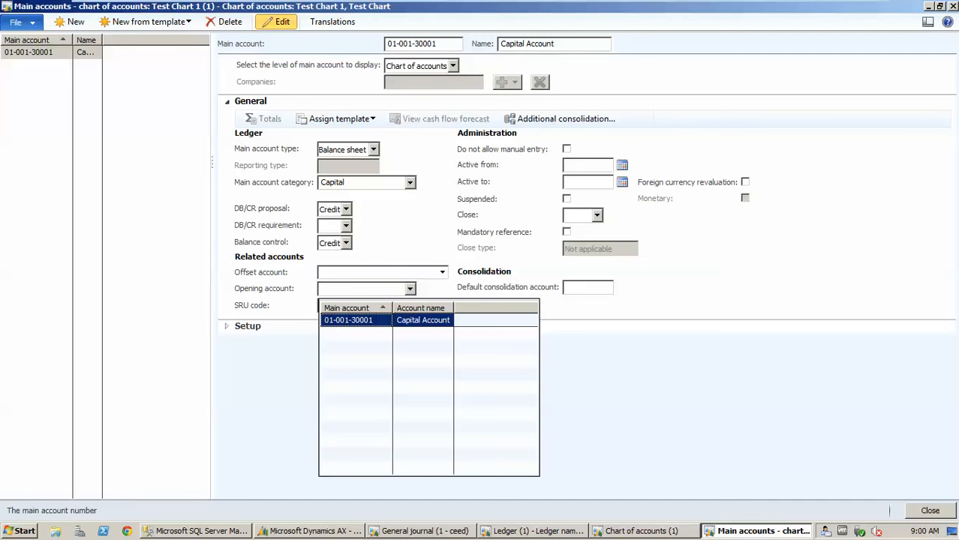
left_click(534, 337)
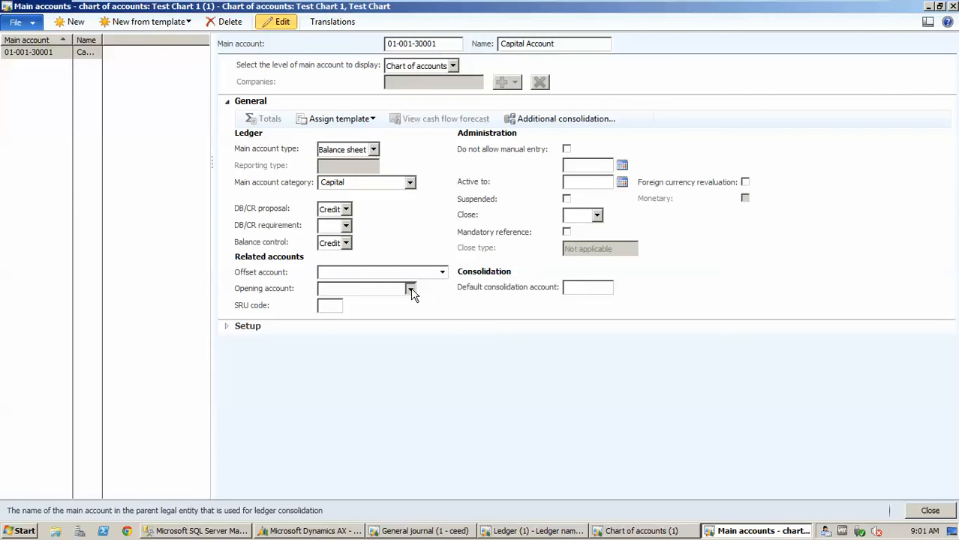
left_click(409, 288)
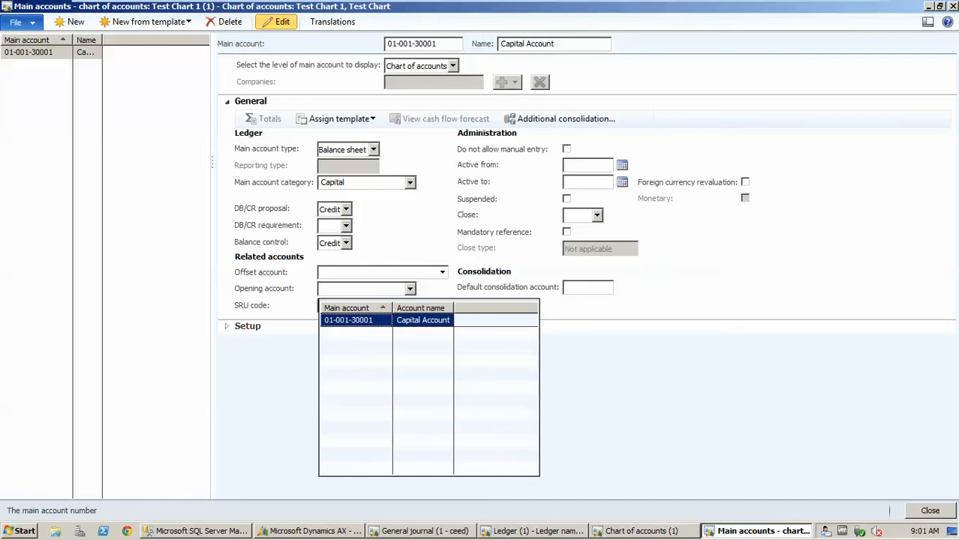
left_click(612, 310)
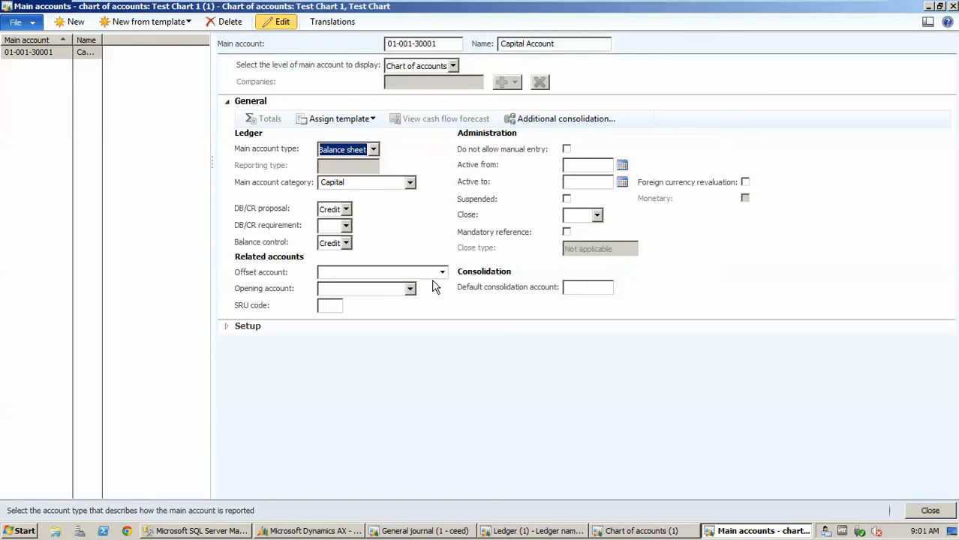
left_click(567, 151)
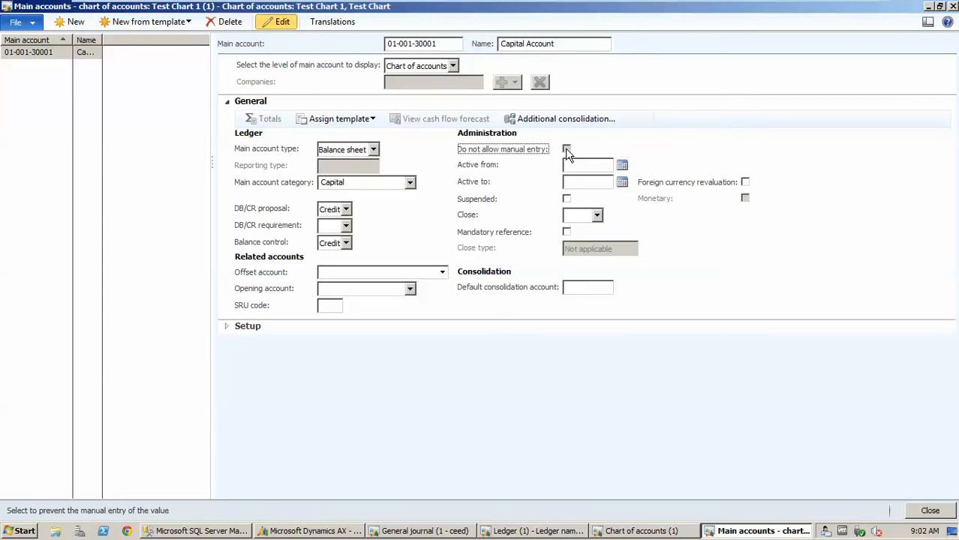
left_click(567, 151)
left_click(566, 150)
- Set the Capital Account's Active from date to today, 12/1/2006, and save the changes to the record
left_click(622, 167)
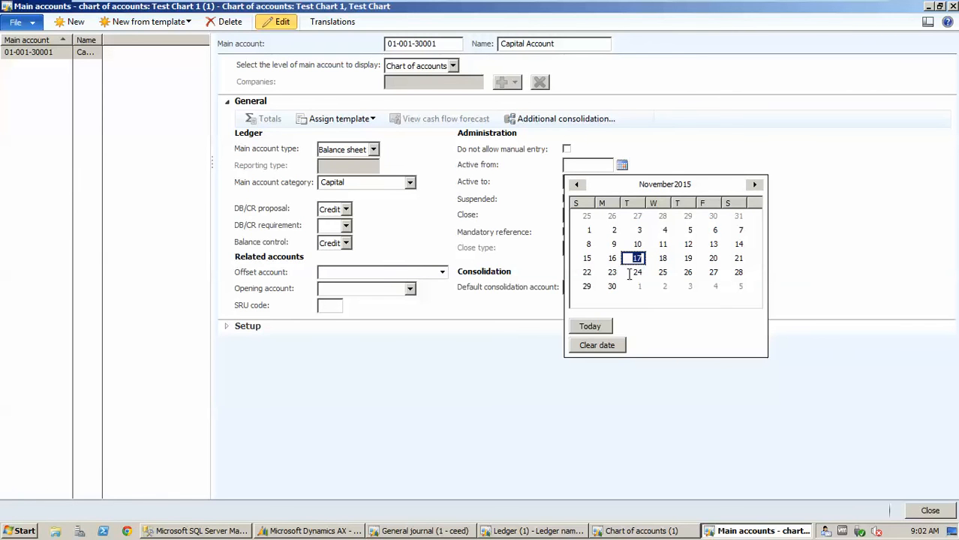
left_click(605, 330)
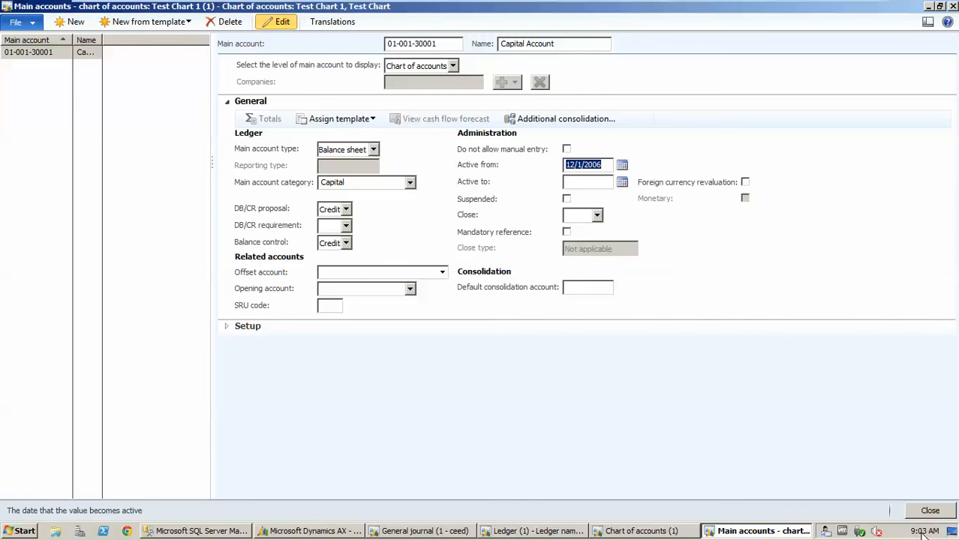
key("Delete")
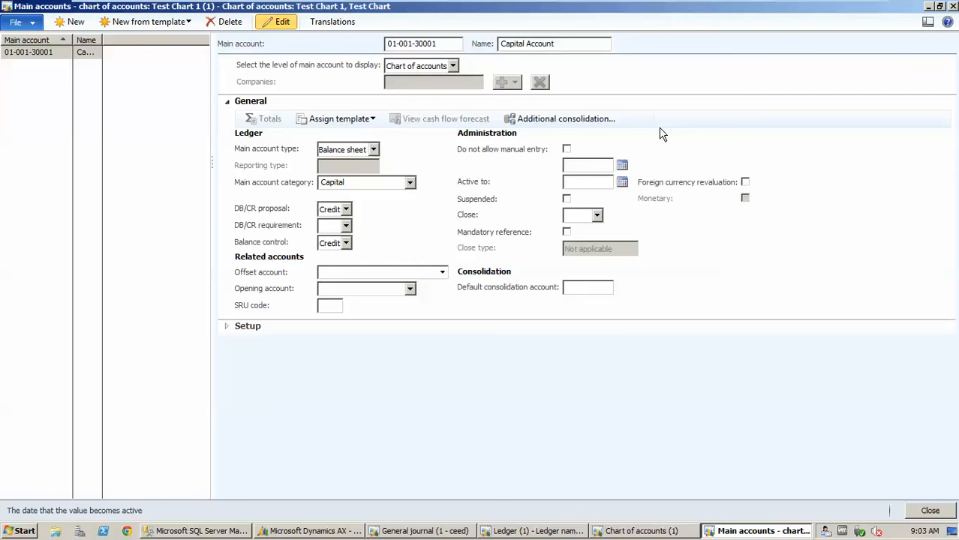
key("ctrl+s")
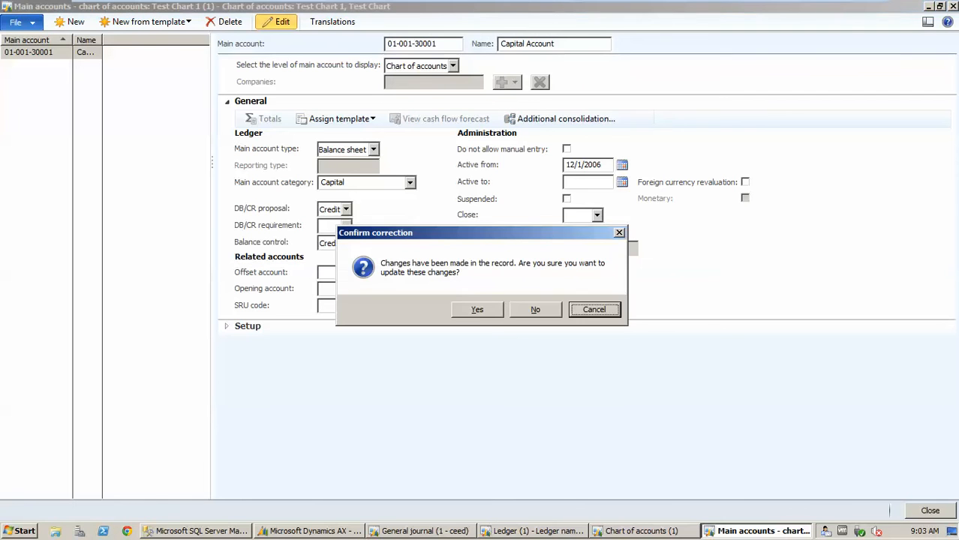
left_click(476, 312)
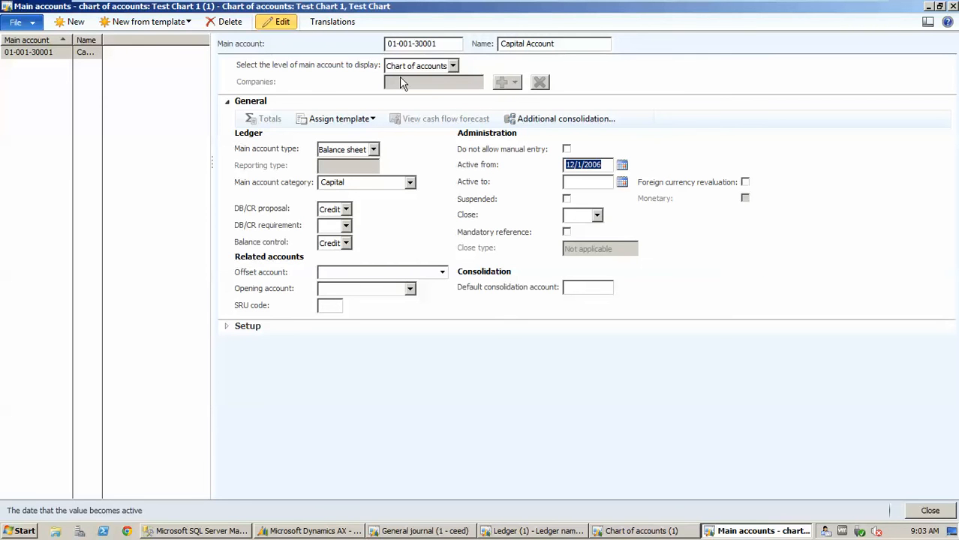
key("ctrl+s")
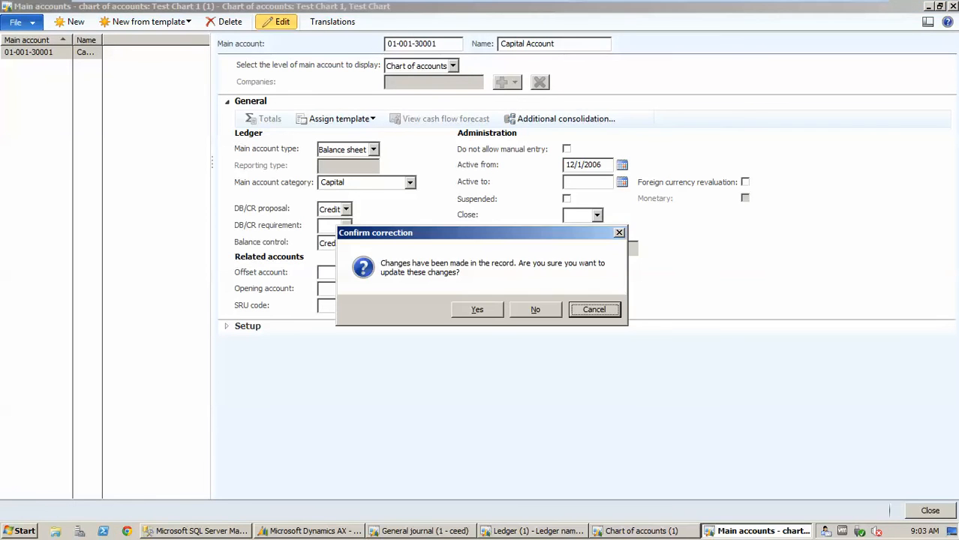
left_click(477, 309)
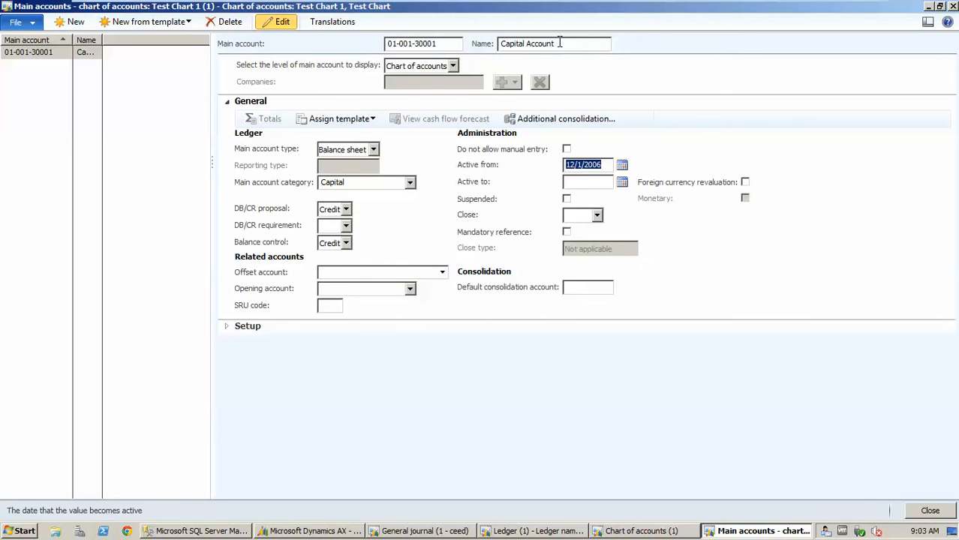
left_click(554, 43)
key("ctrl+n")
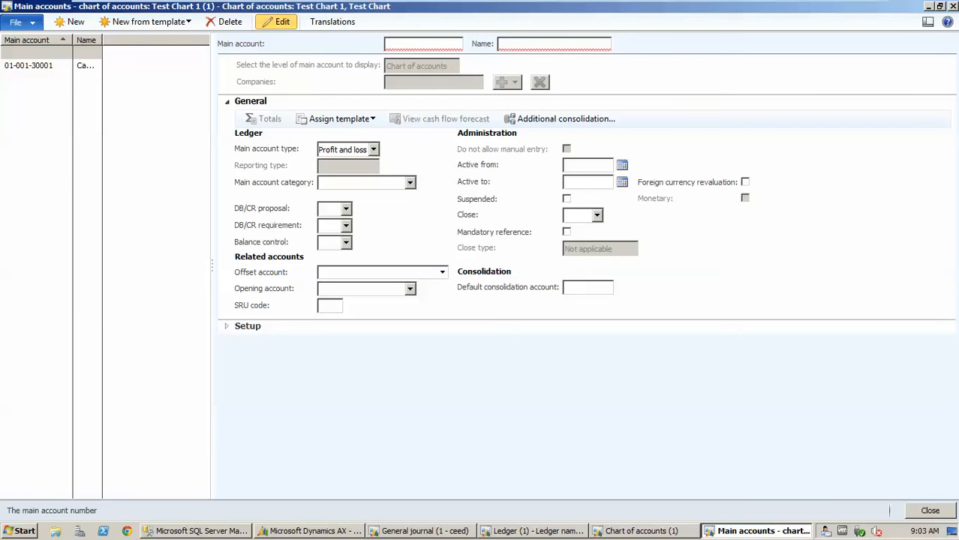
type("01")
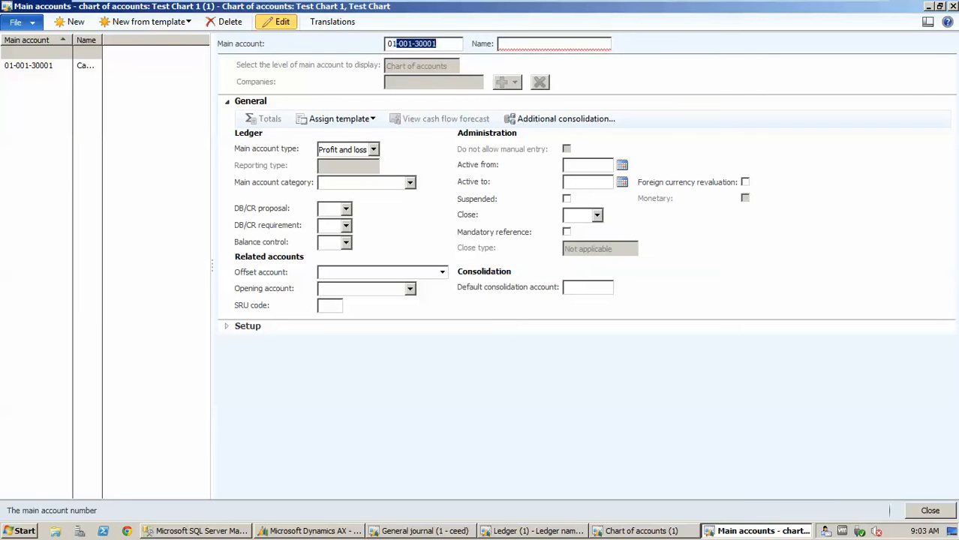
type("-")
type("1-1100")
left_click(559, 42)
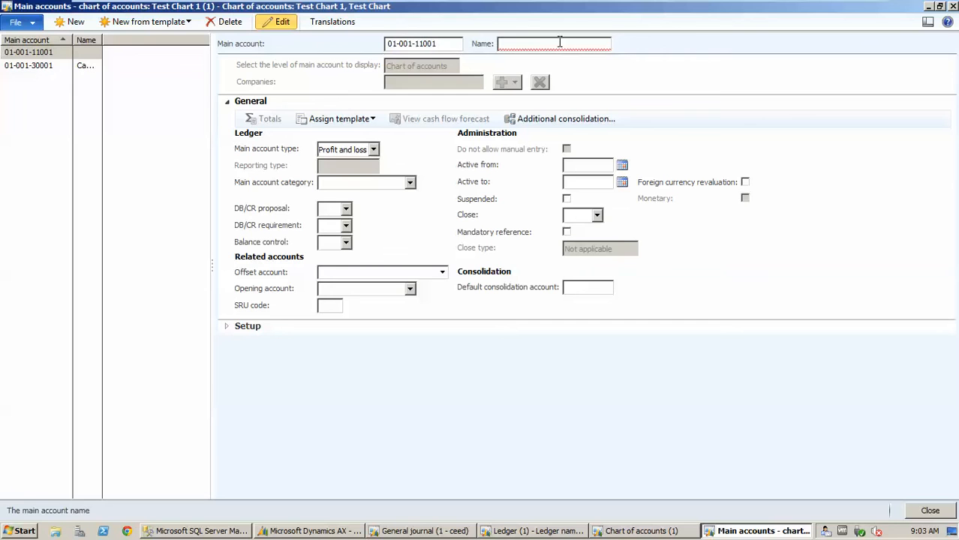
type("Cash In Hand")
key("Tab")
- Set the main account type of Cash In Hand to Balance sheet
left_click(361, 154)
left_click(373, 151)
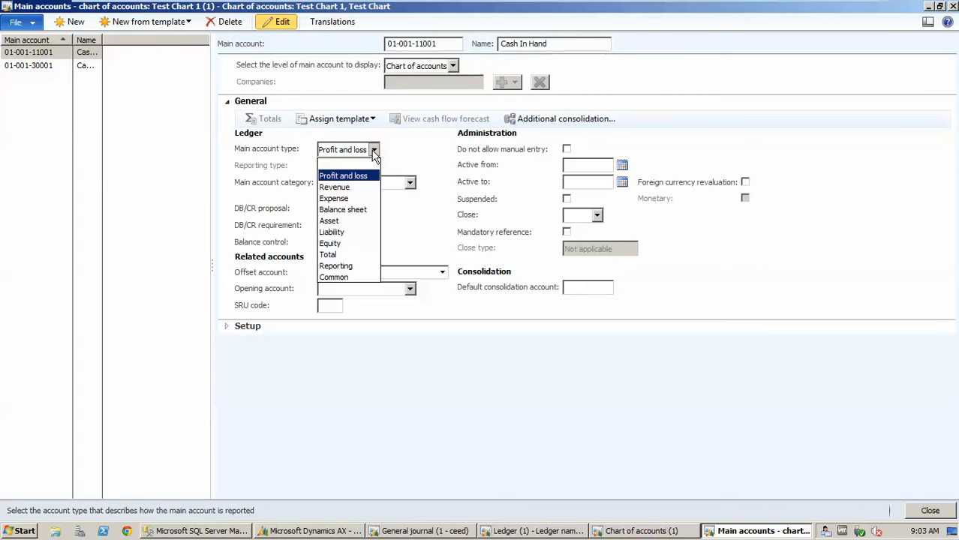
key("Down")
key("Down")
key("Down")
key("Return")
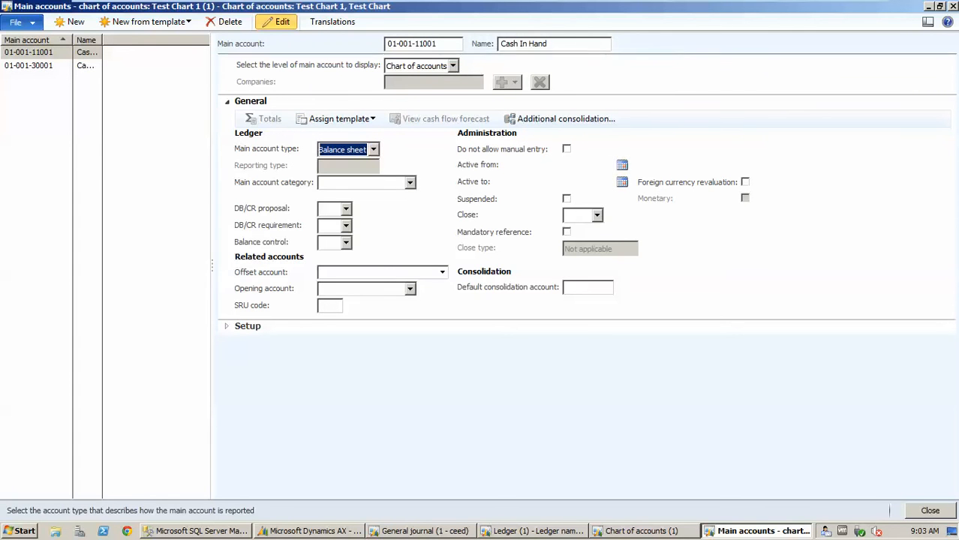
- Set the main account category of Cash In Hand to CASH
left_click(410, 183)
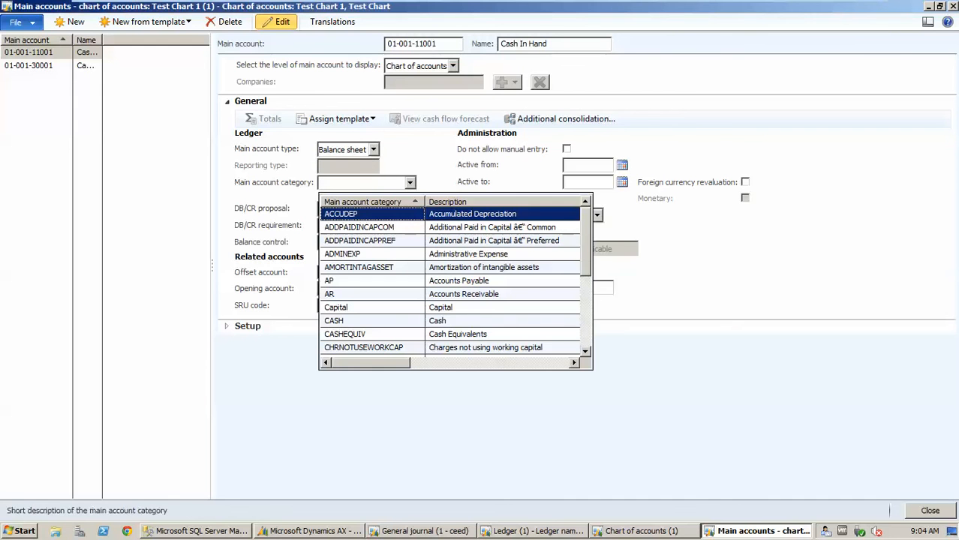
type("cas")
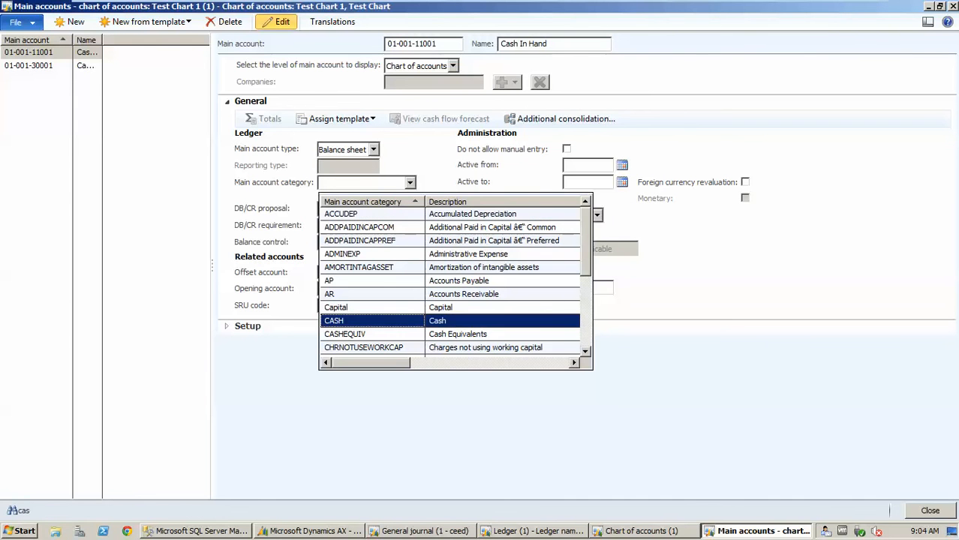
left_click(404, 327)
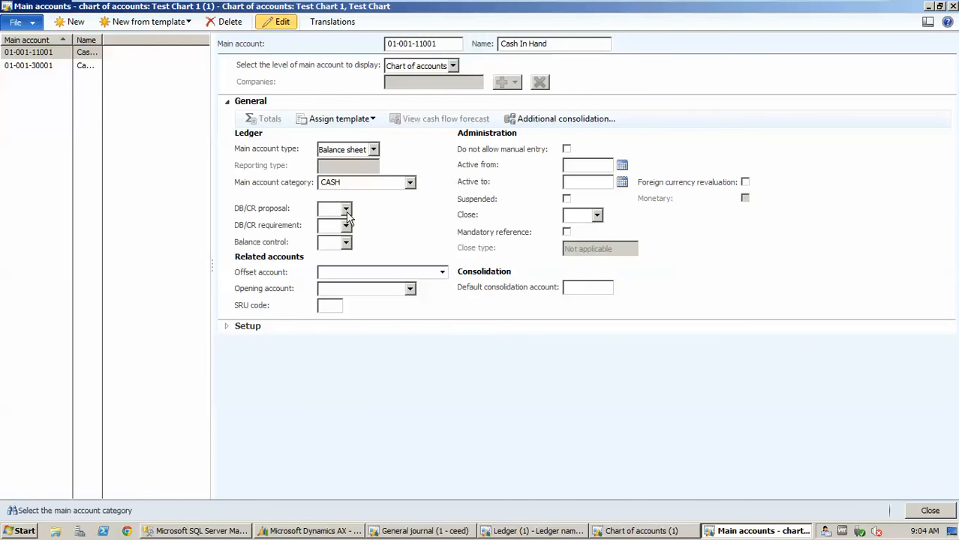
- Set both the DB/CR proposal and the balance control of Cash In Hand to Debit
left_click(346, 209)
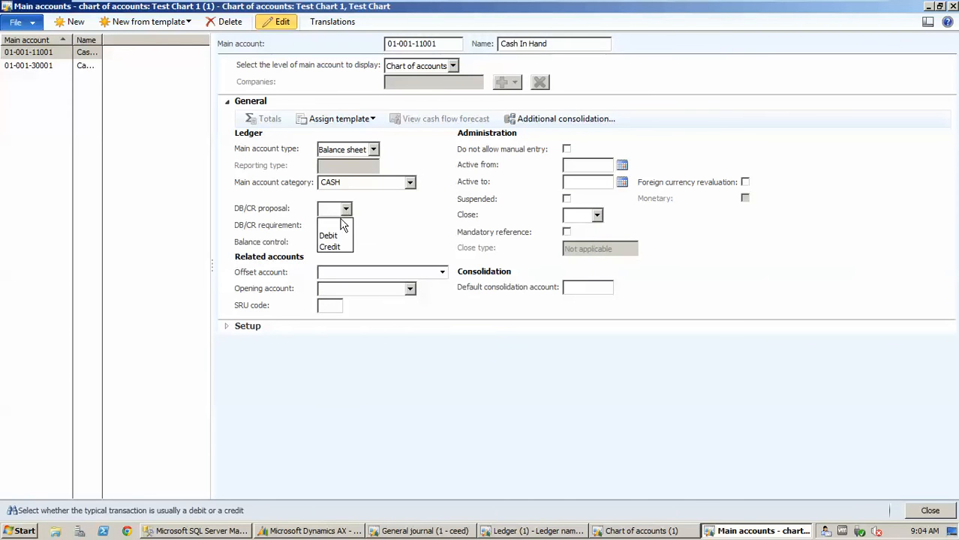
left_click(342, 239)
left_click(343, 244)
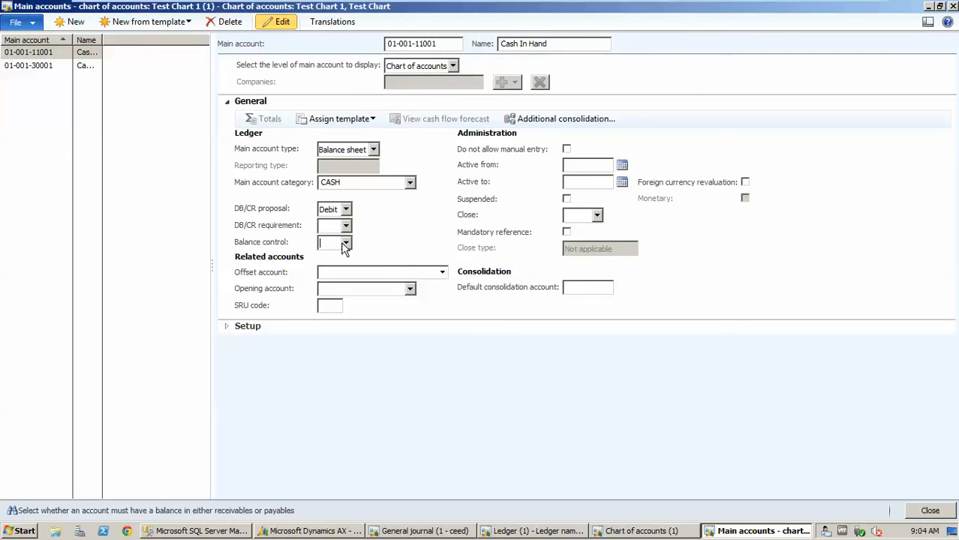
left_click(345, 243)
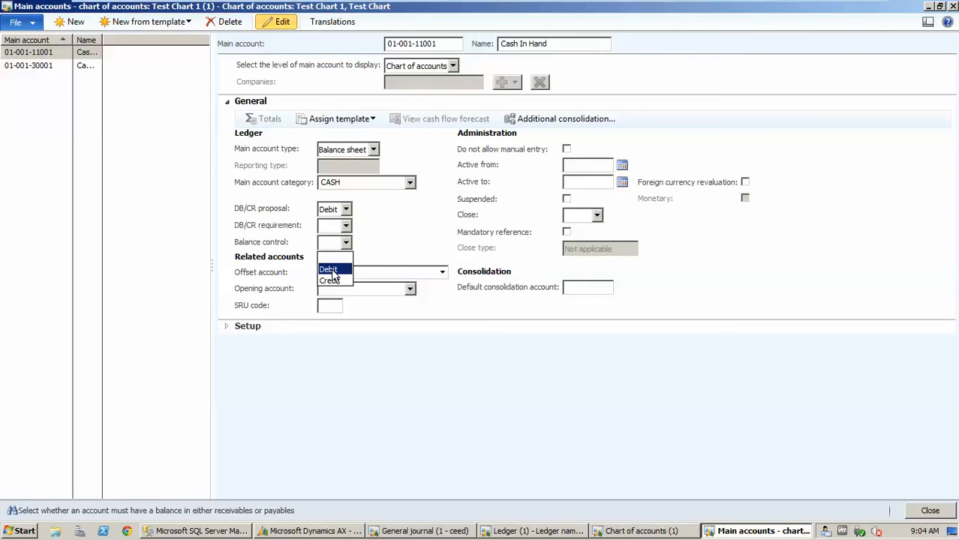
left_click(332, 272)
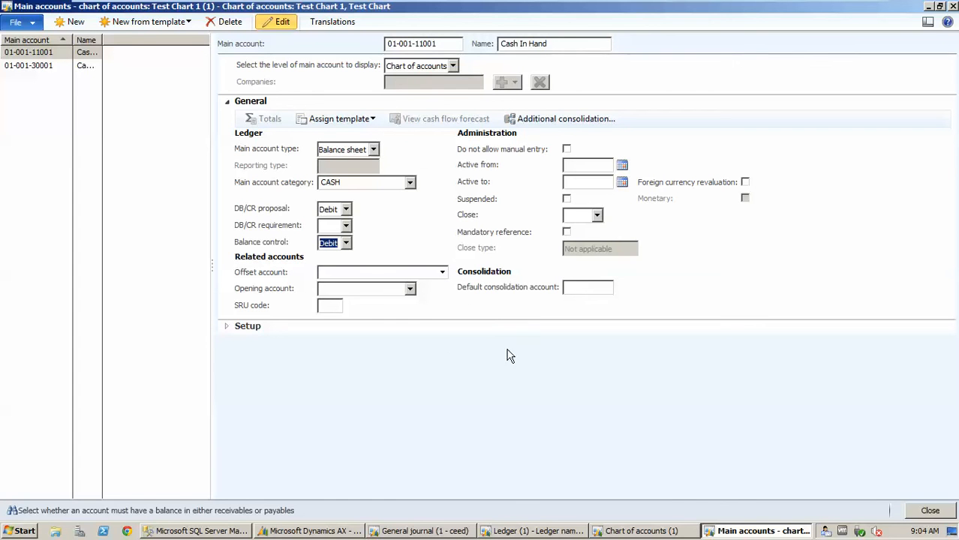
- Set Cash In Hand's Active from date to today, 12/1/2006, then save the record and close the main accounts form
left_click(623, 163)
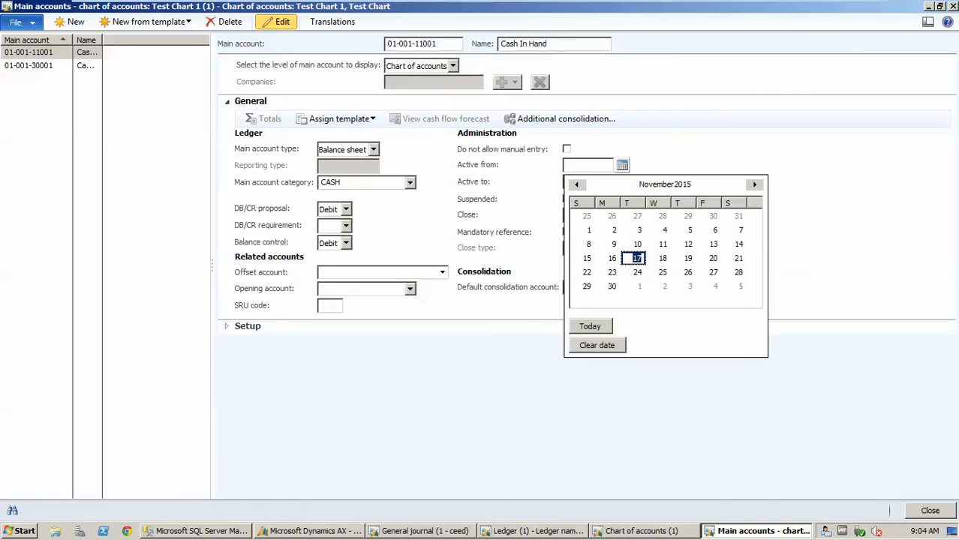
left_click(610, 330)
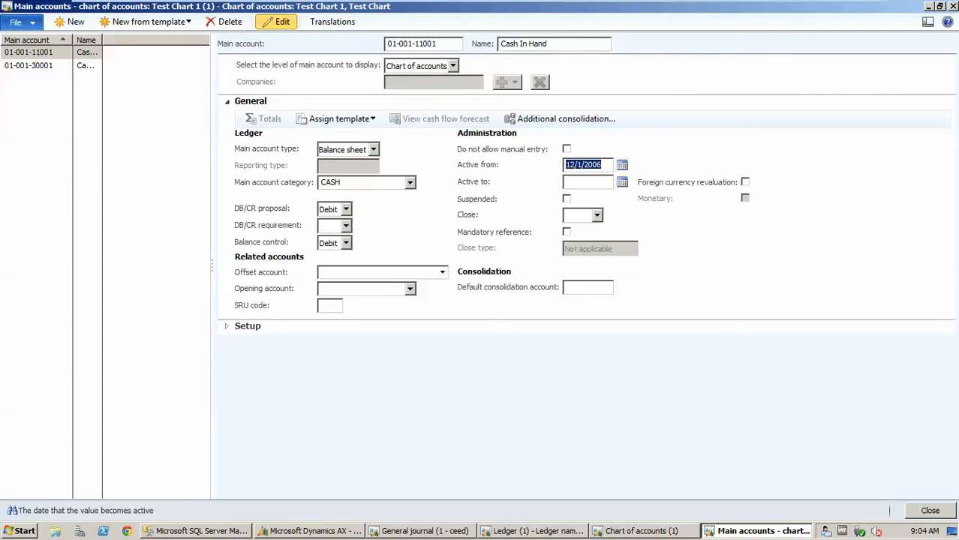
key("Escape")
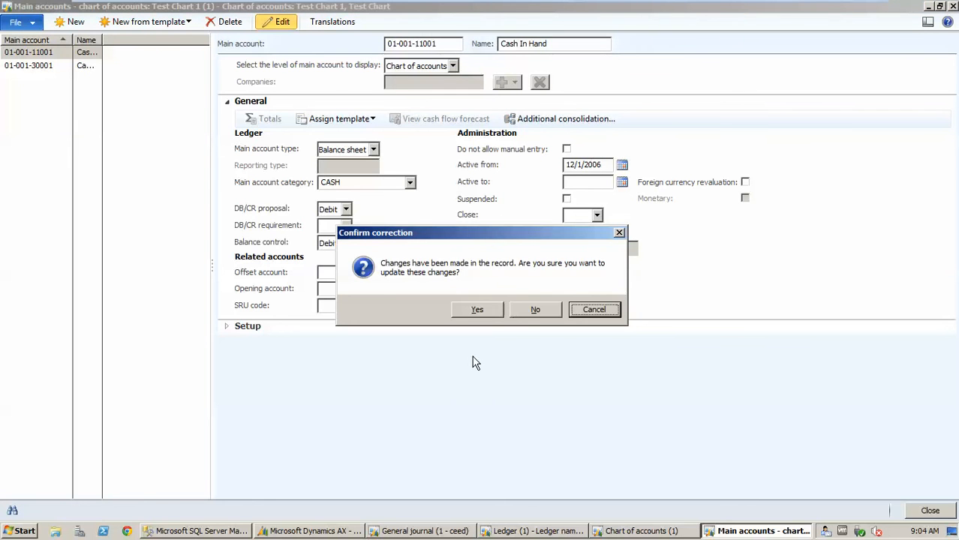
left_click(491, 311)
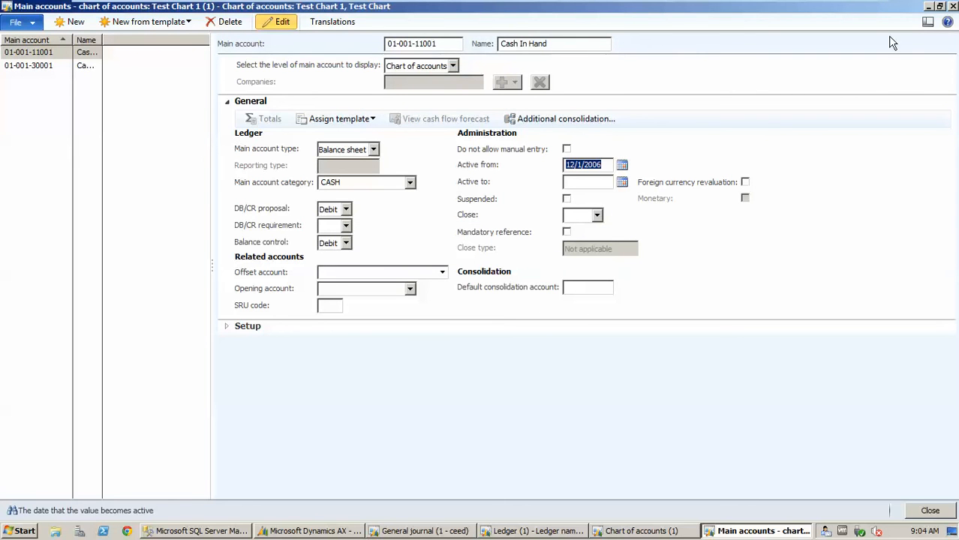
left_click(952, 6)
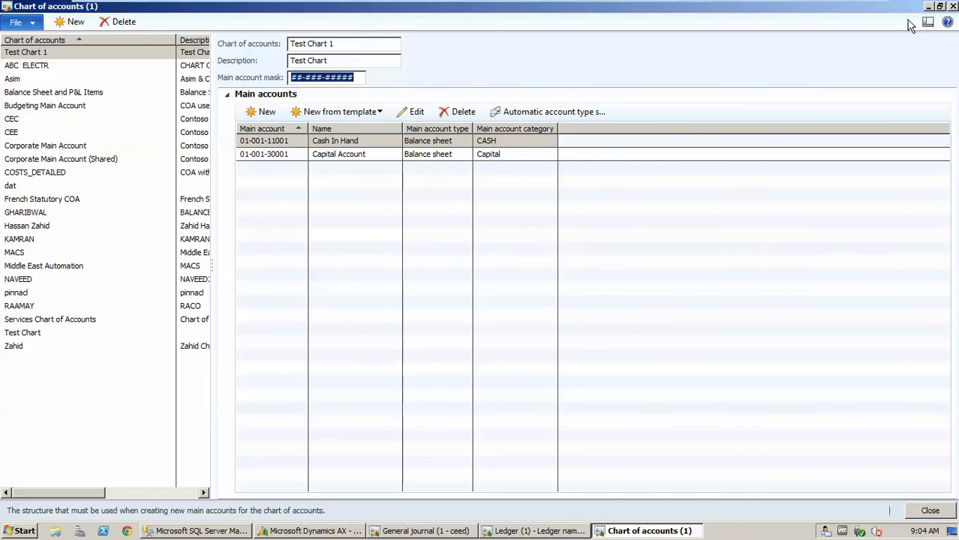
- Look at the ledger setup form, set it aside, and view the general ledger's list of main accounts
left_click(928, 6)
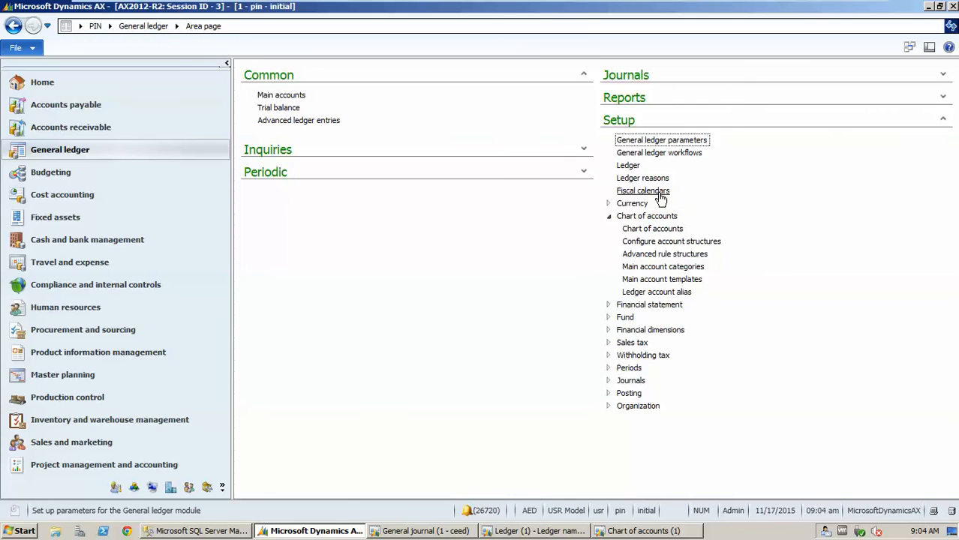
left_click(629, 166)
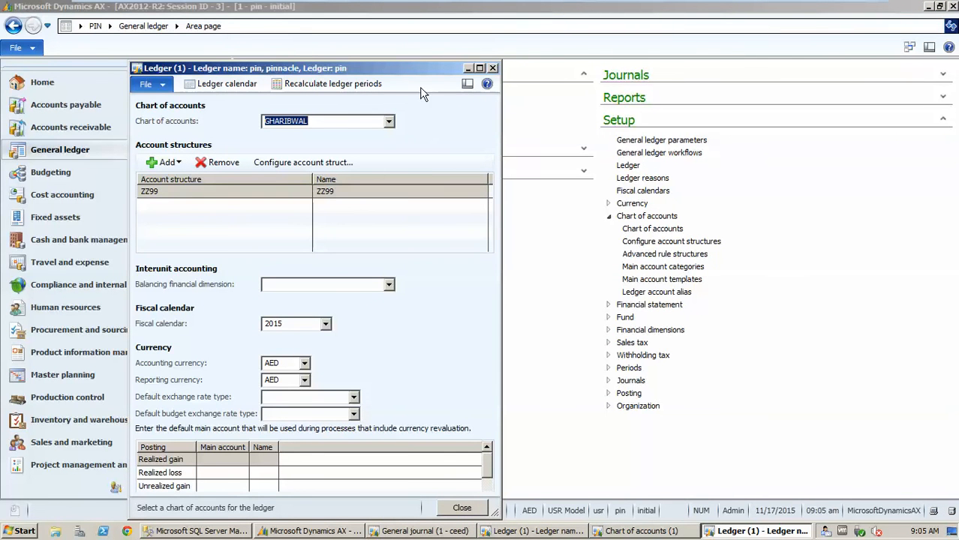
left_click(466, 68)
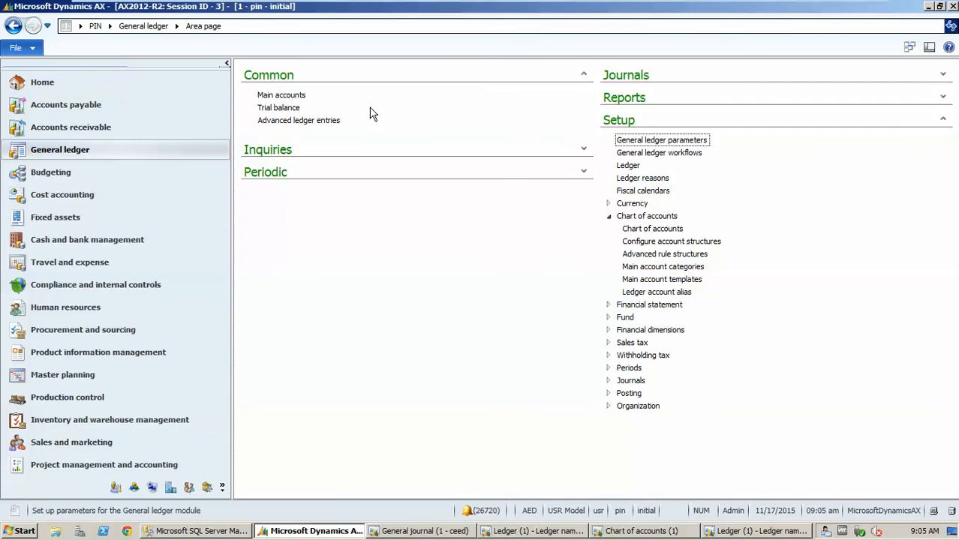
left_click(287, 96)
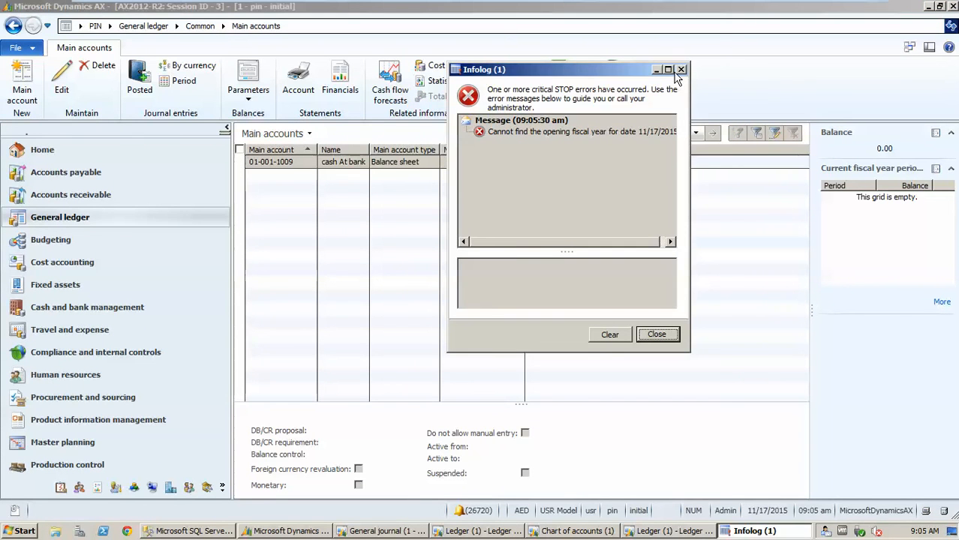
left_click(681, 70)
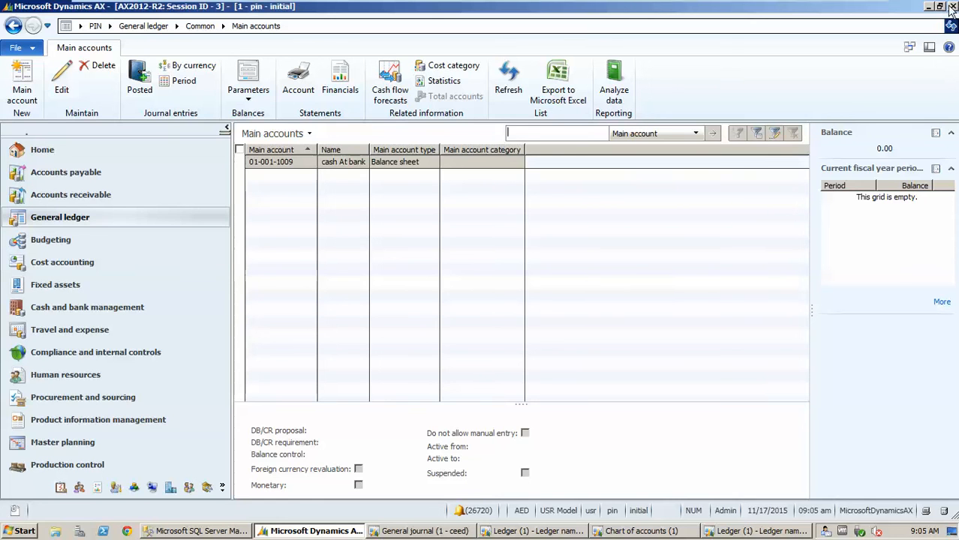
- Set the pin ledger's chart of accounts to Test Chart 1 and save the change to the record
left_click(764, 532)
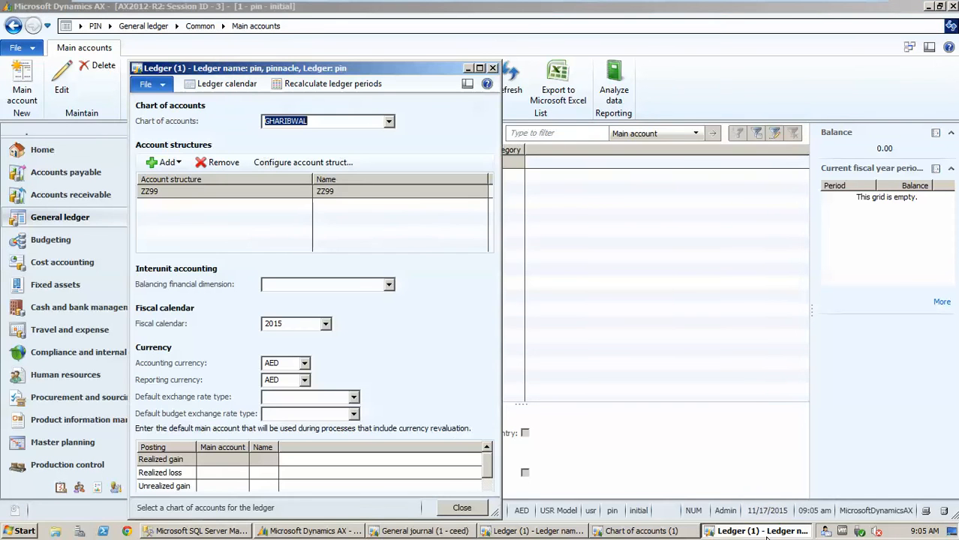
left_click(389, 121)
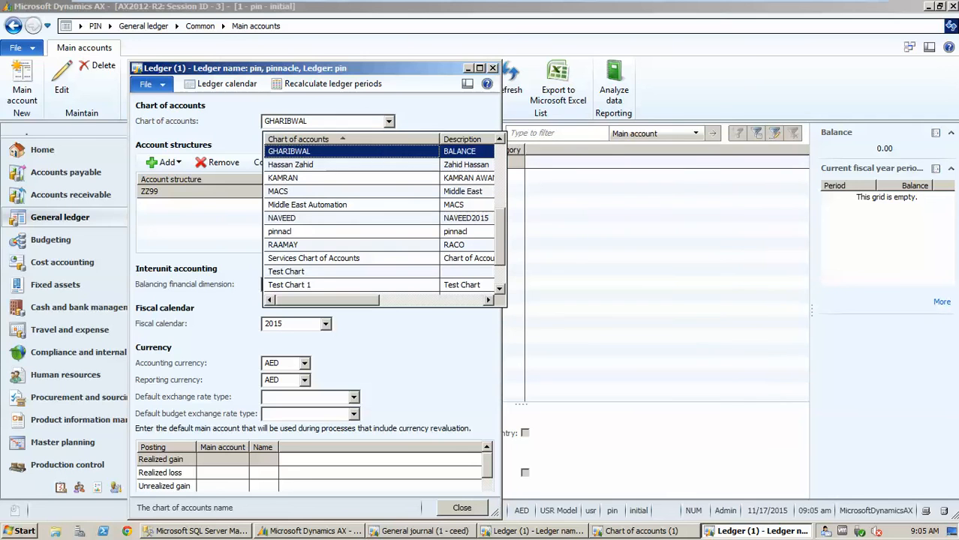
key("Down")
key("Down")
key("Down")
key("Down")
key("Down")
key("Down")
key("Down")
key("Down")
key("Down")
key("Down")
key("Down")
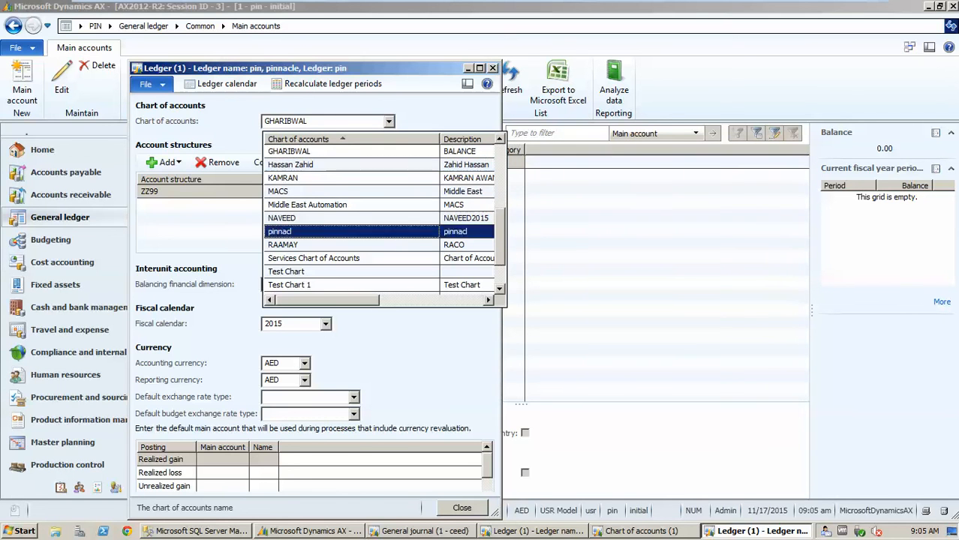
key("Up")
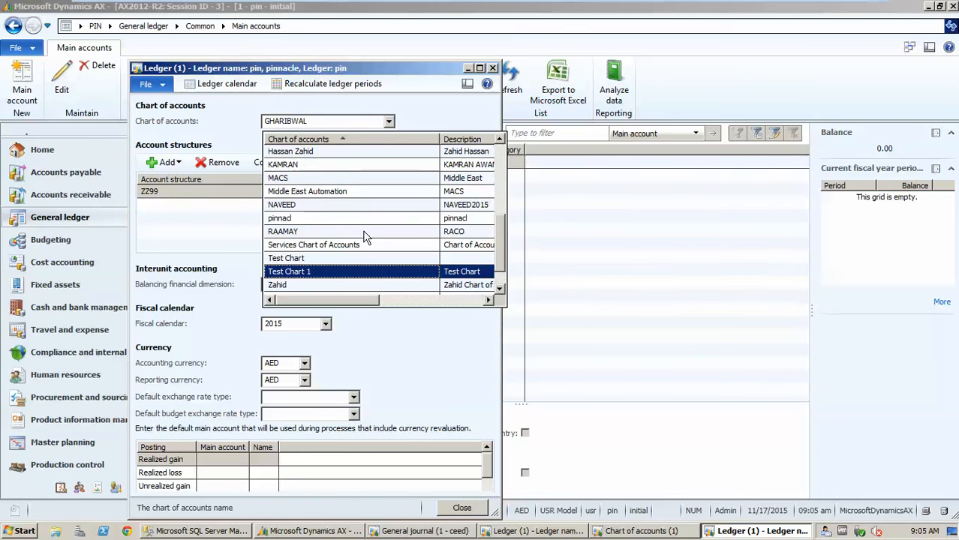
left_click(355, 273)
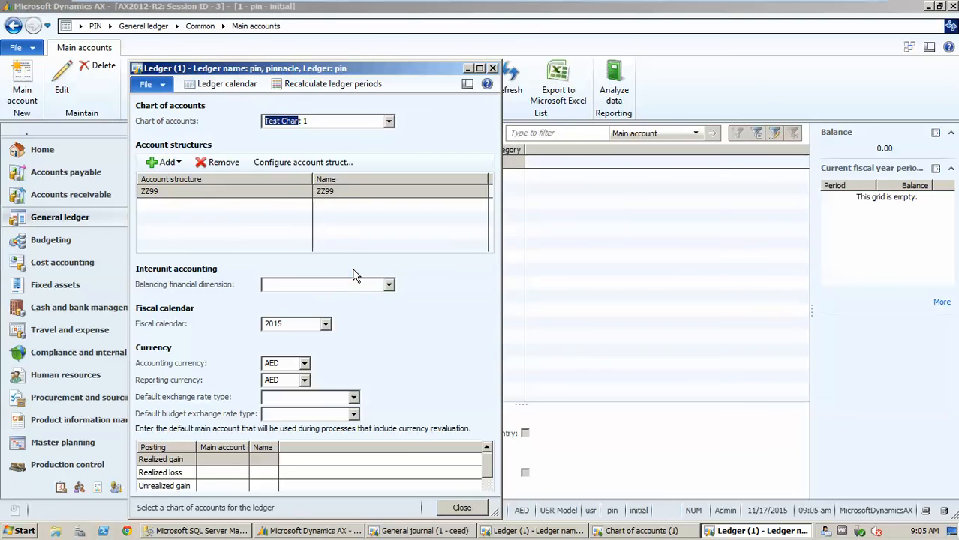
left_click(286, 194)
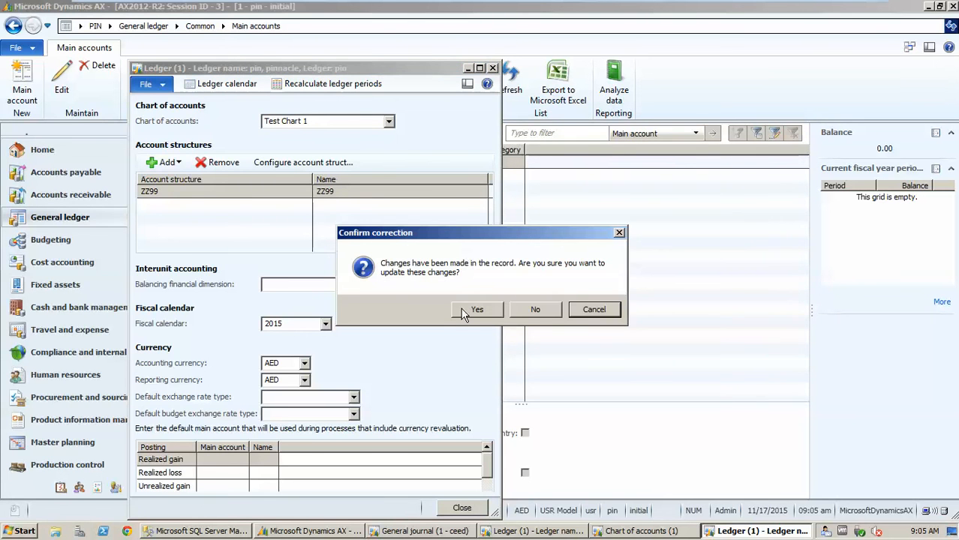
left_click(592, 310)
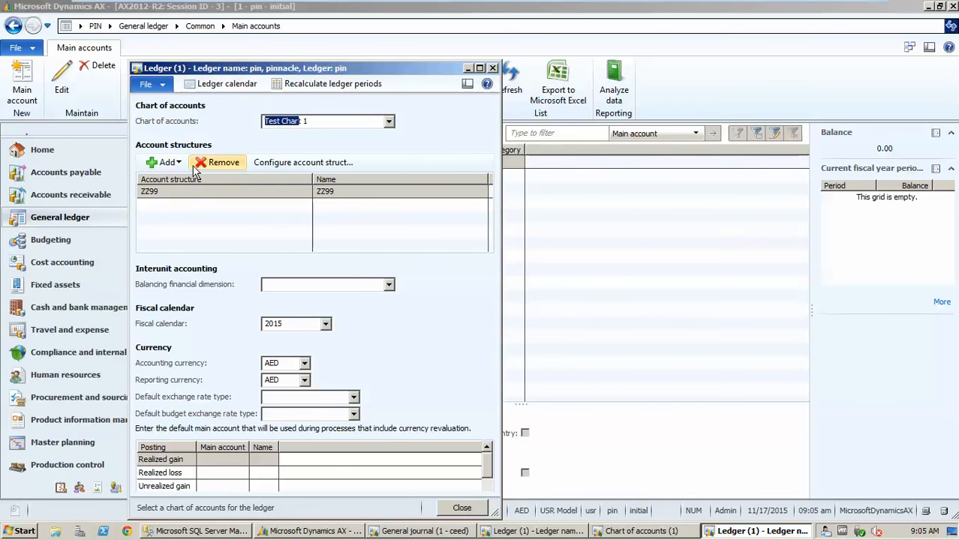
left_click(206, 190)
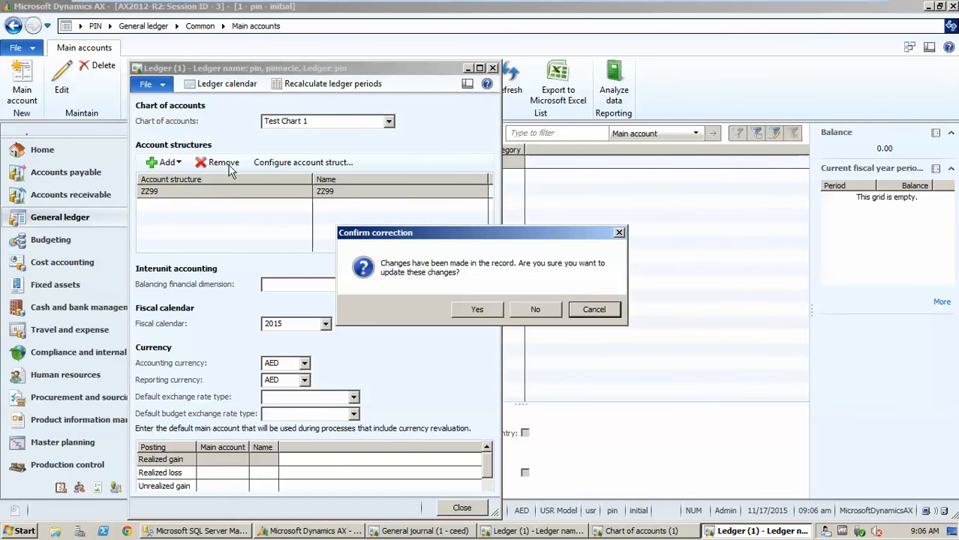
left_click(478, 310)
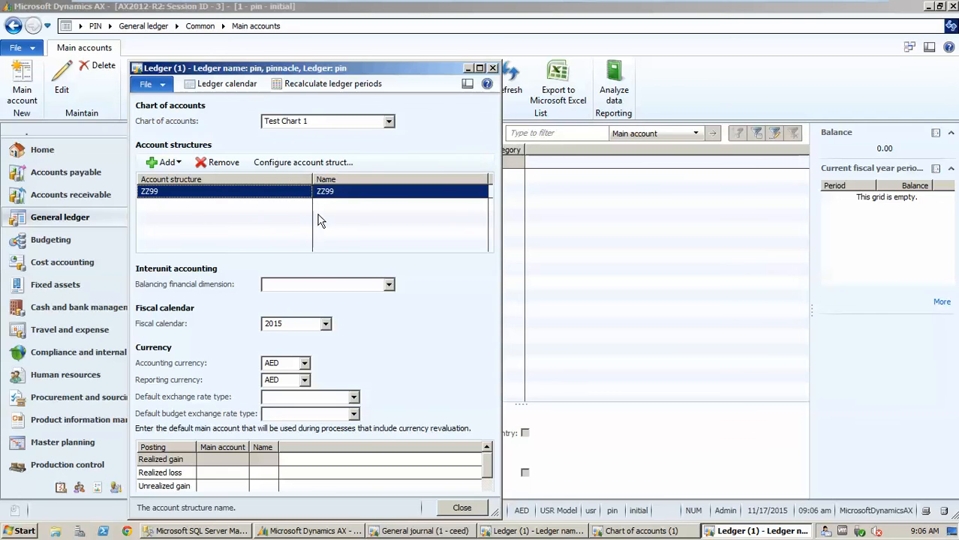
- Recalculate the ledger periods with the default settings and close the Ledger form
left_click(332, 85)
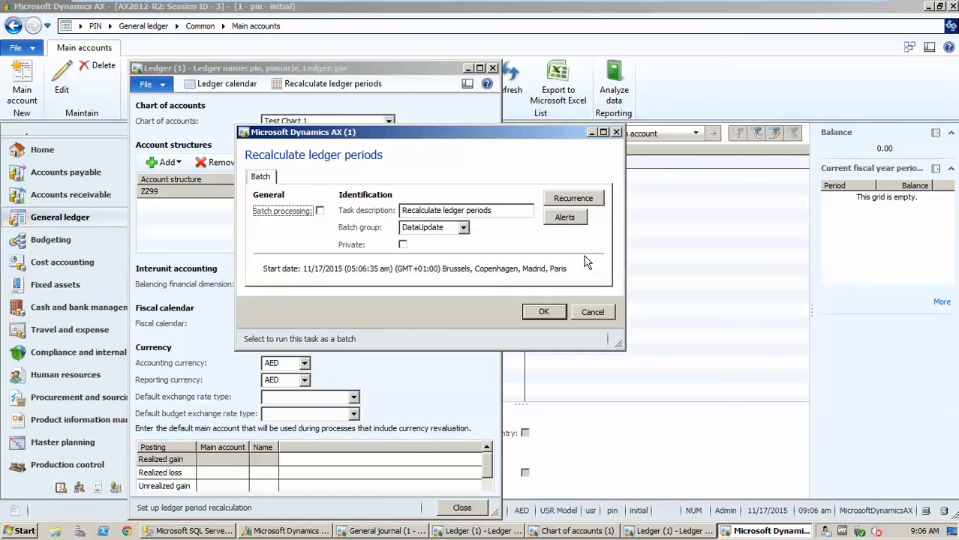
left_click(550, 312)
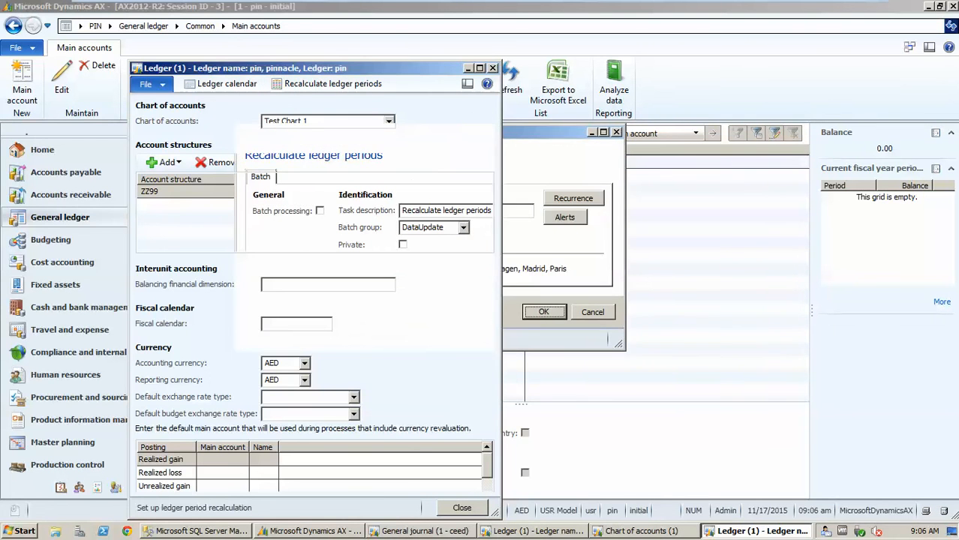
left_click(552, 316)
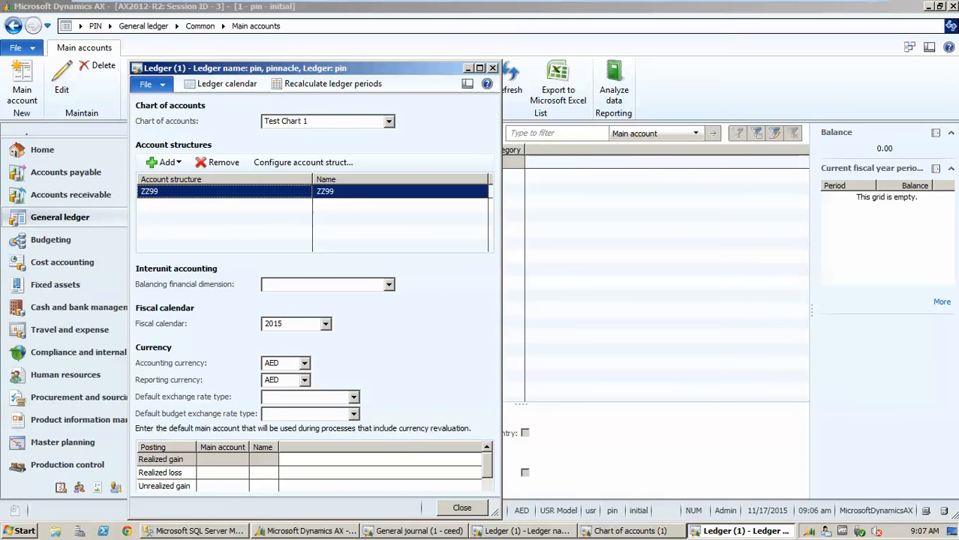
left_click(454, 512)
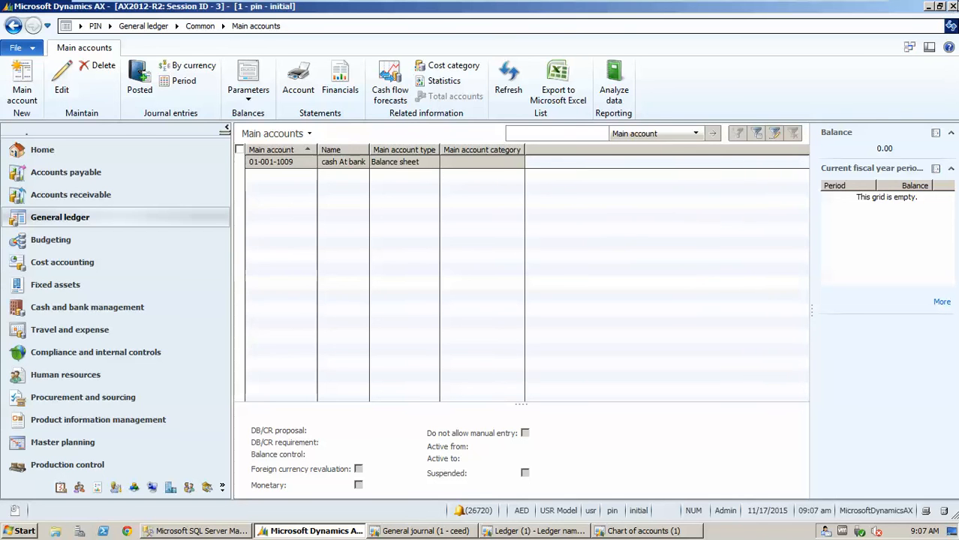
- Close the General journal form of company ceed, return to the General ledger area page and bring up the pending Infolog
left_click(468, 532)
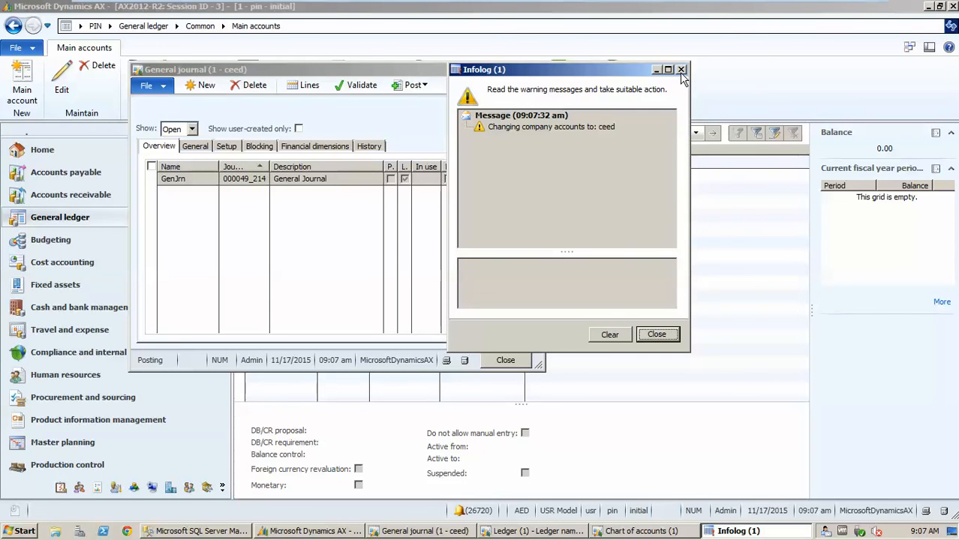
left_click(681, 70)
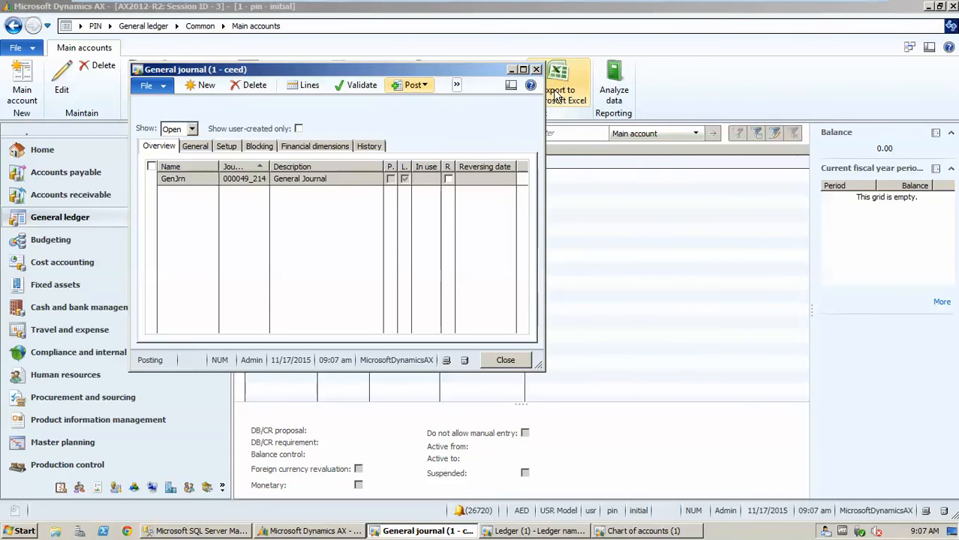
left_click(59, 153)
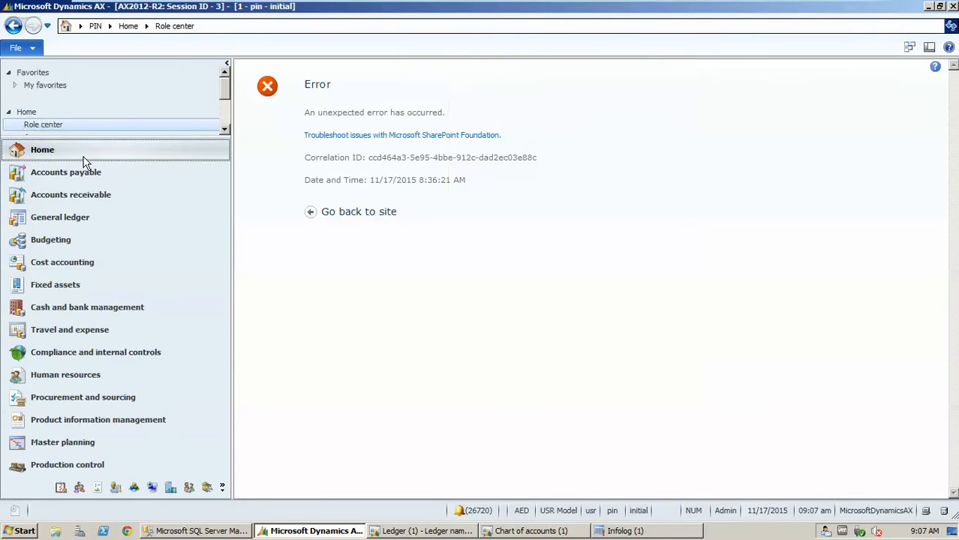
left_click(79, 217)
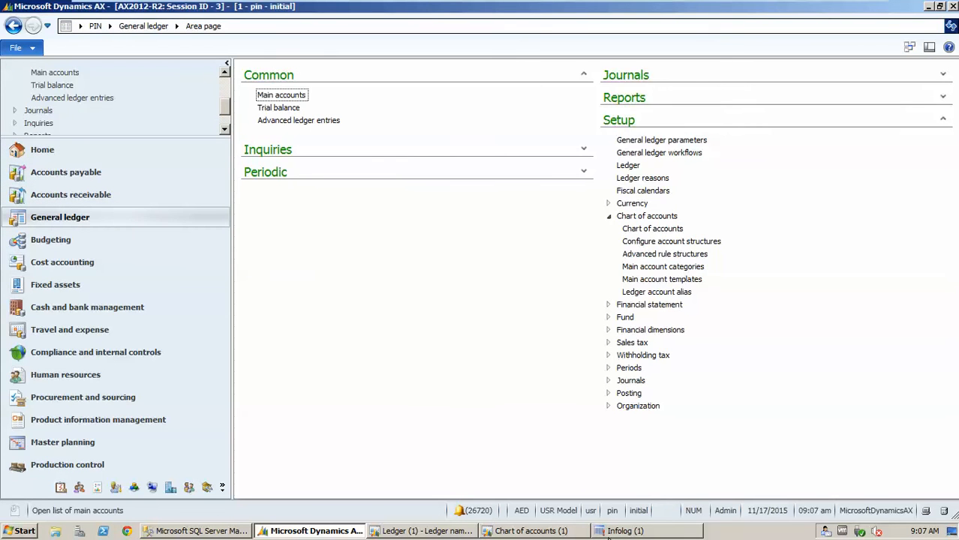
left_click(608, 533)
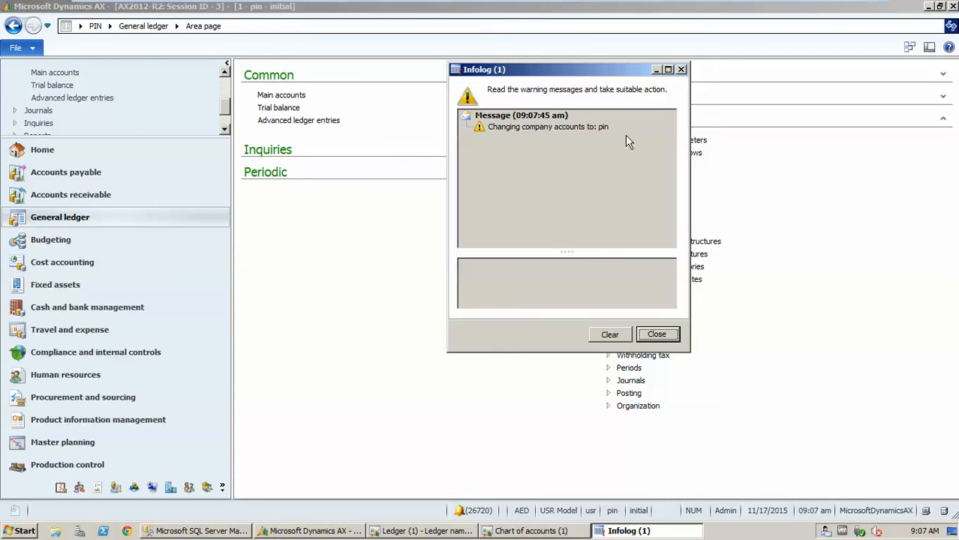
- Dismiss the Infolog about the company change and close the Chart of accounts form
left_click(682, 70)
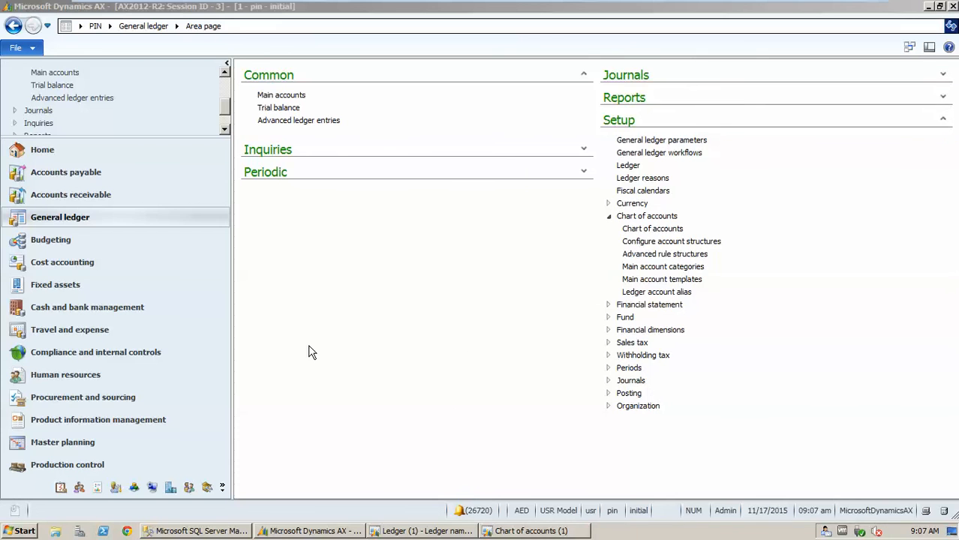
left_click(515, 532)
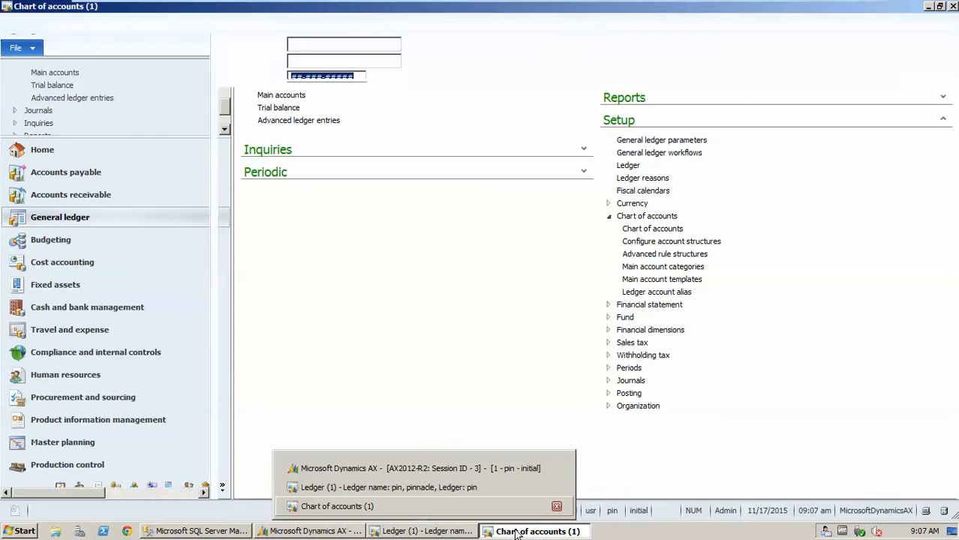
left_click(953, 6)
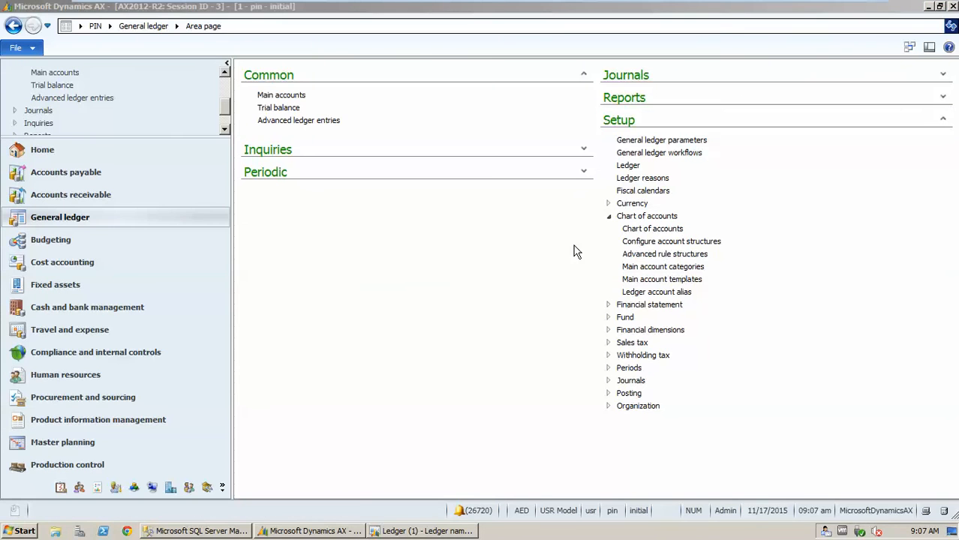
- Remove the account structure ZZ99 from the pin company's Ledger form and confirm the deletion
left_click(415, 532)
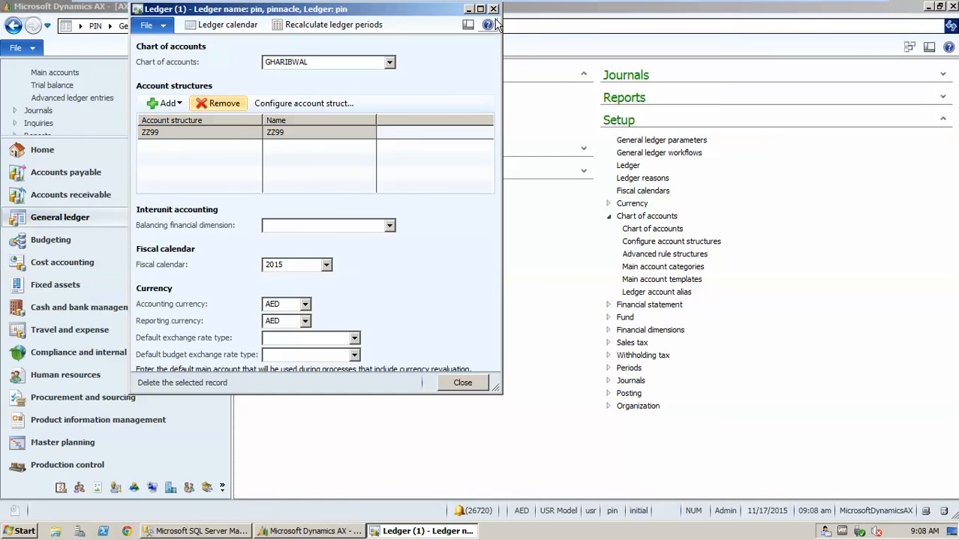
left_click(299, 136)
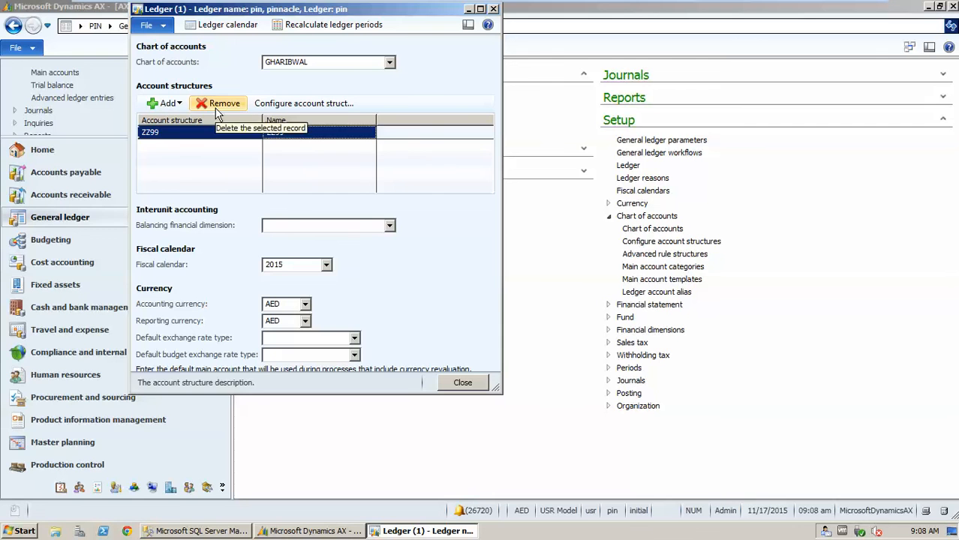
left_click(220, 104)
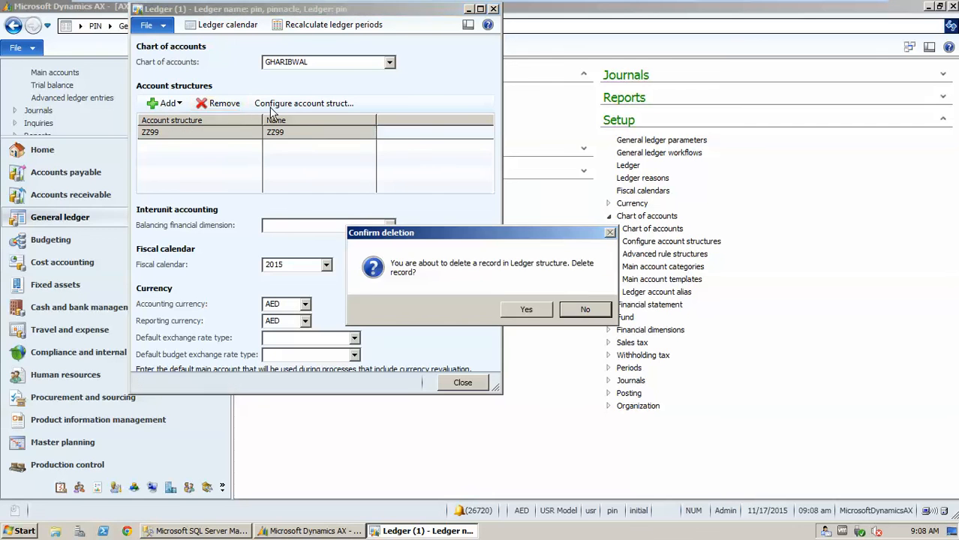
left_click(514, 310)
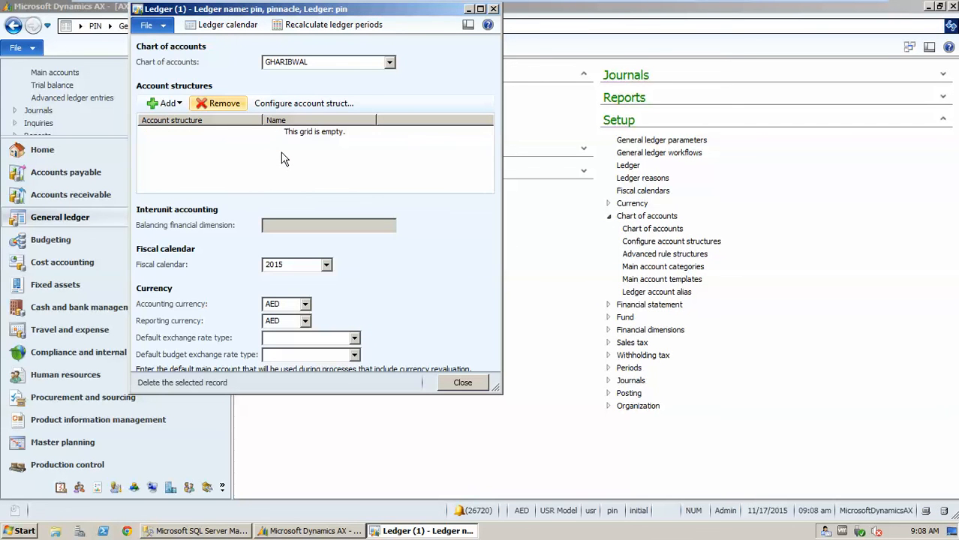
- Add the account structure ZZ99 to the pin ledger and agree to update the ledger and unposted transactions
left_click(167, 105)
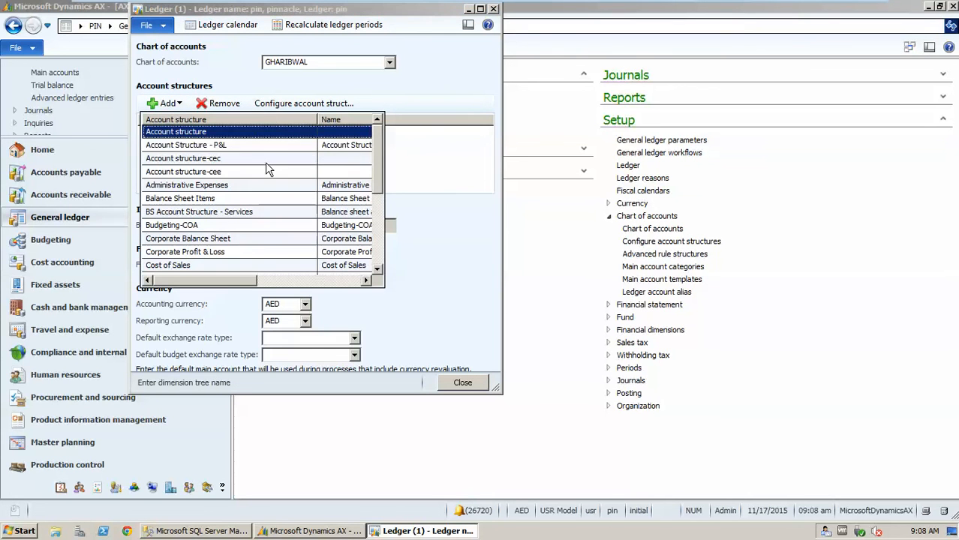
key("Down")
key("Down")
key("Down")
key("Down")
key("Down")
key("Down")
key("Down")
key("Down")
key("Down")
key("Down")
key("Down")
key("Down")
key("Down")
key("Down")
key("Down")
key("Down")
key("Down")
key("Down")
key("Down")
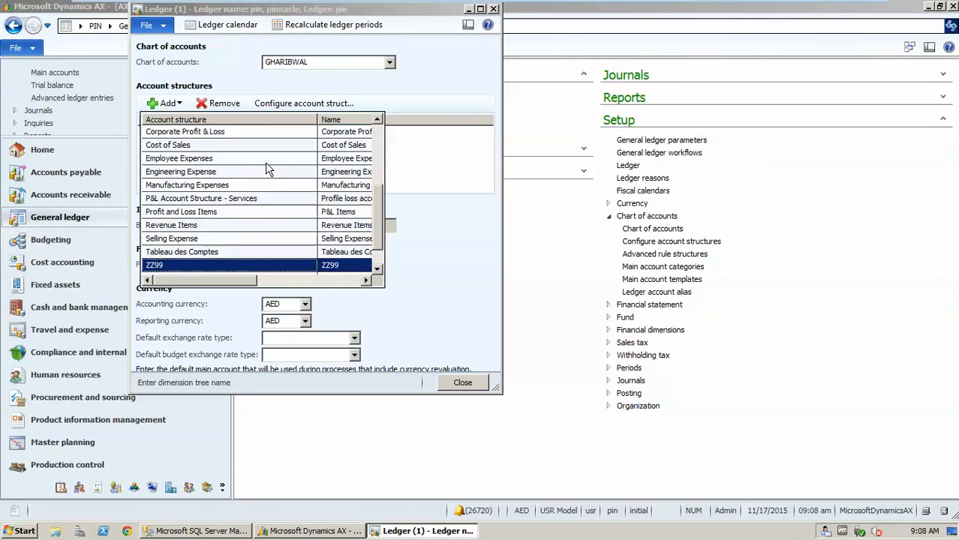
left_click(220, 265)
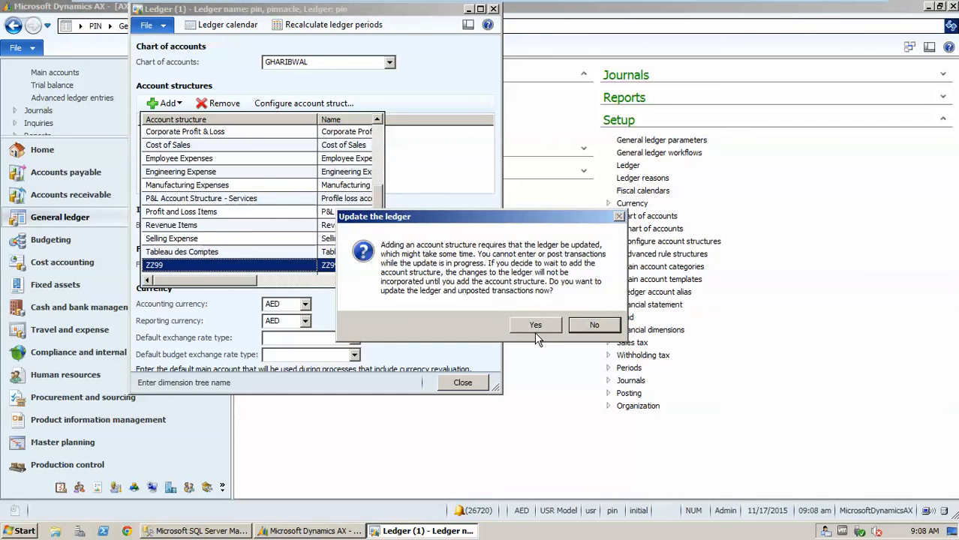
left_click(535, 326)
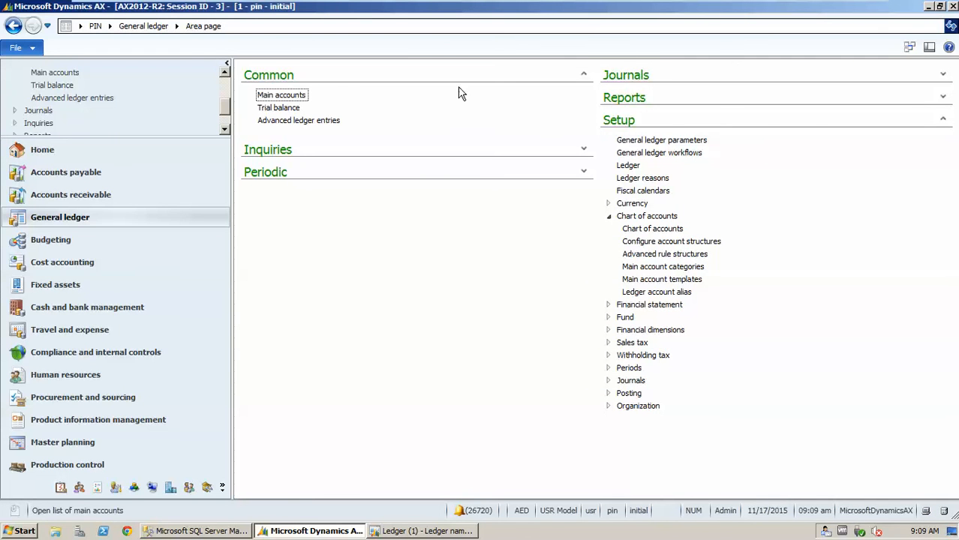
- View the pin company's main accounts list, look at the Accounts receivable area page, dismiss its Infolog and return to General ledger
left_click(304, 99)
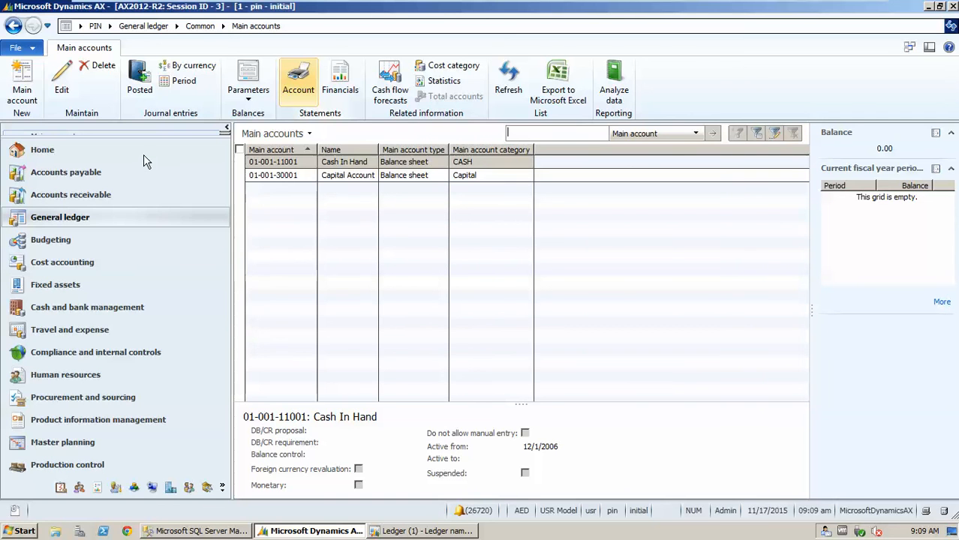
left_click(59, 197)
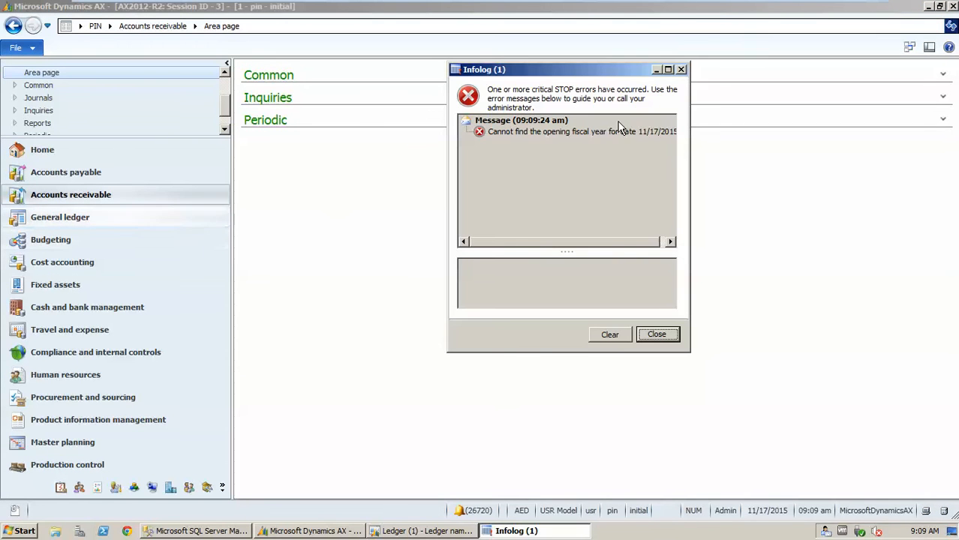
left_click(681, 70)
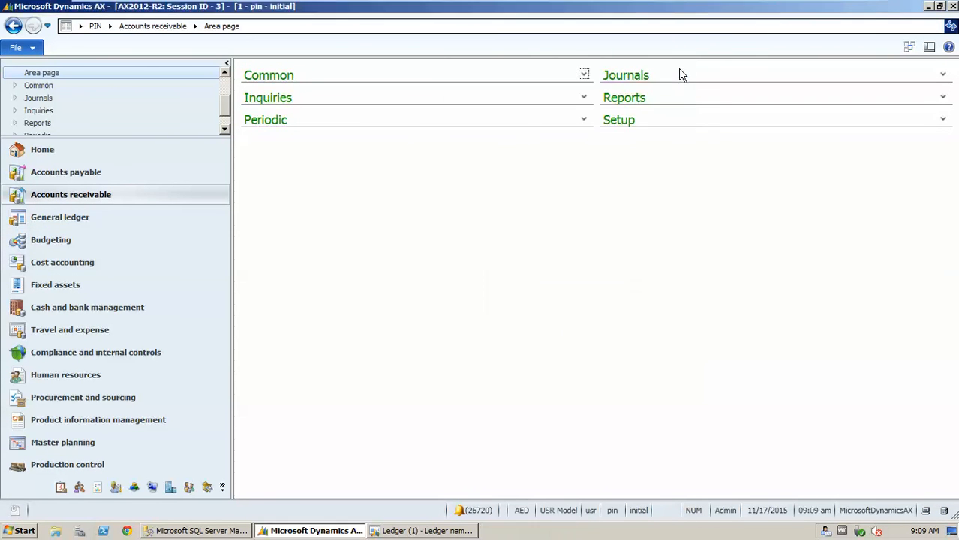
left_click(138, 216)
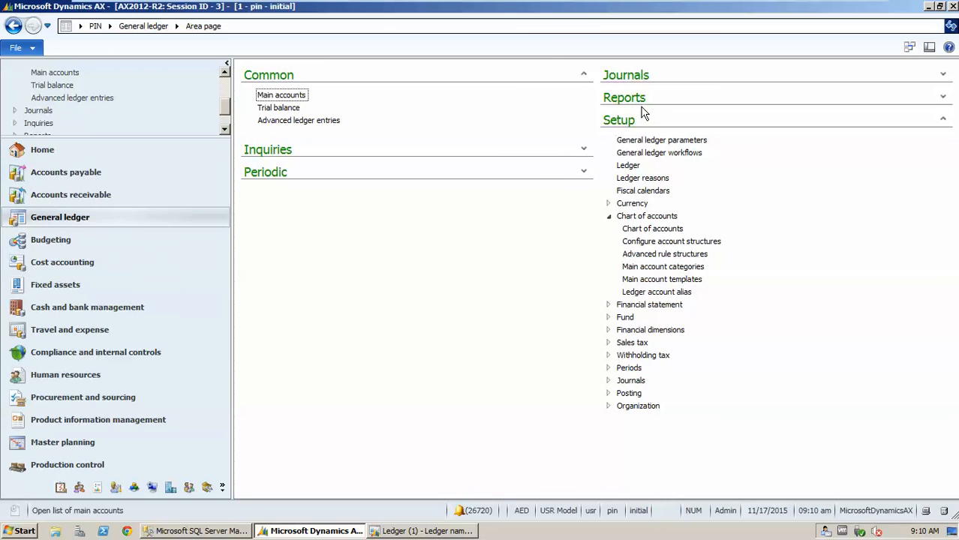
- Create a new journal in the pin company's General journal form and check which journal names are available for it
left_click(943, 75)
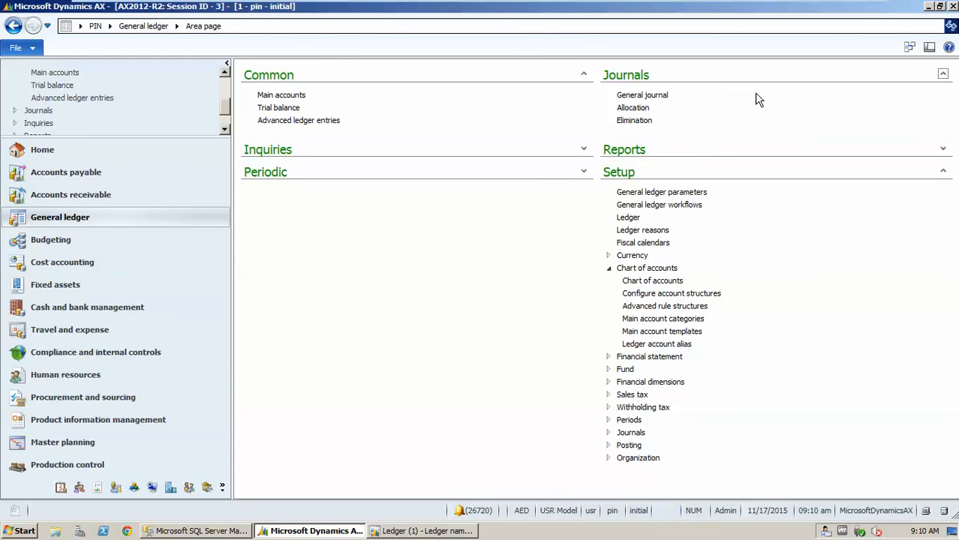
left_click(643, 99)
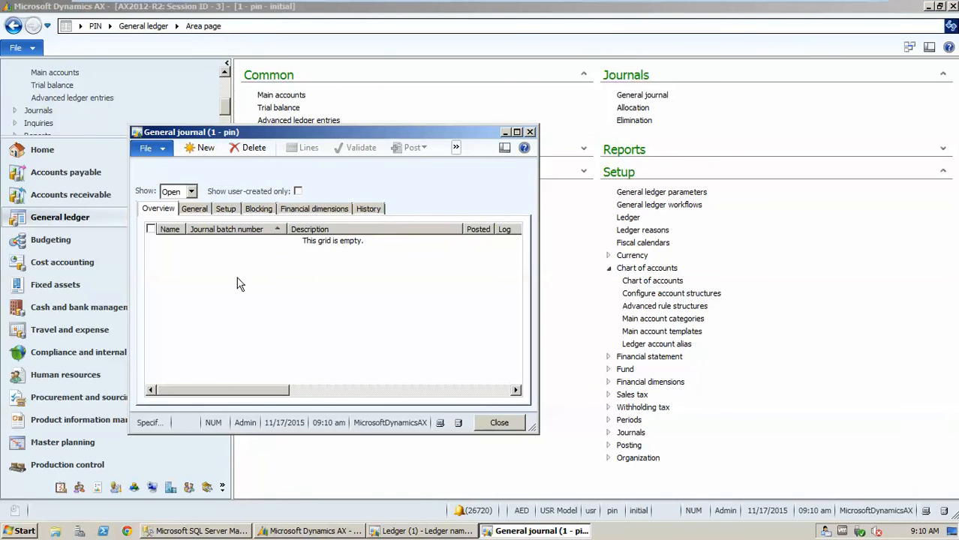
left_click(210, 149)
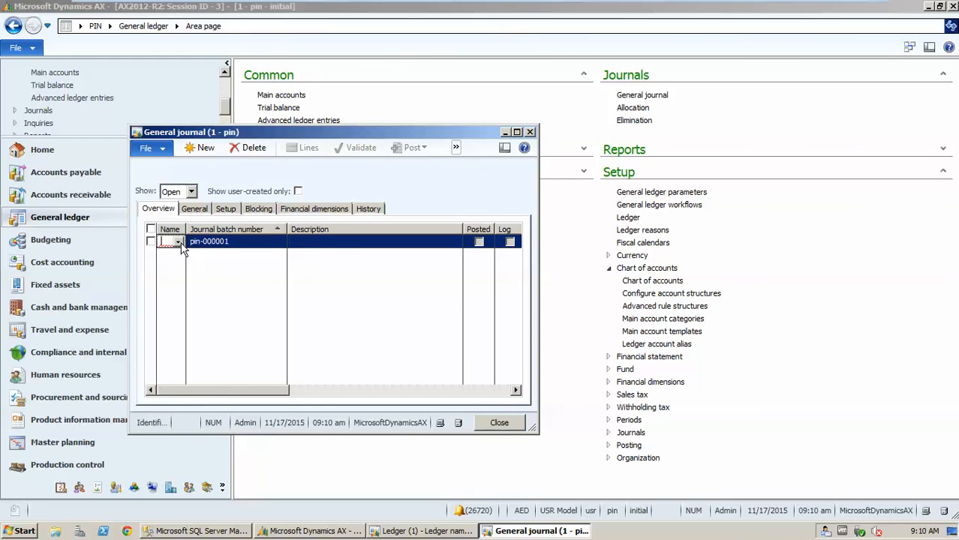
left_click(178, 242)
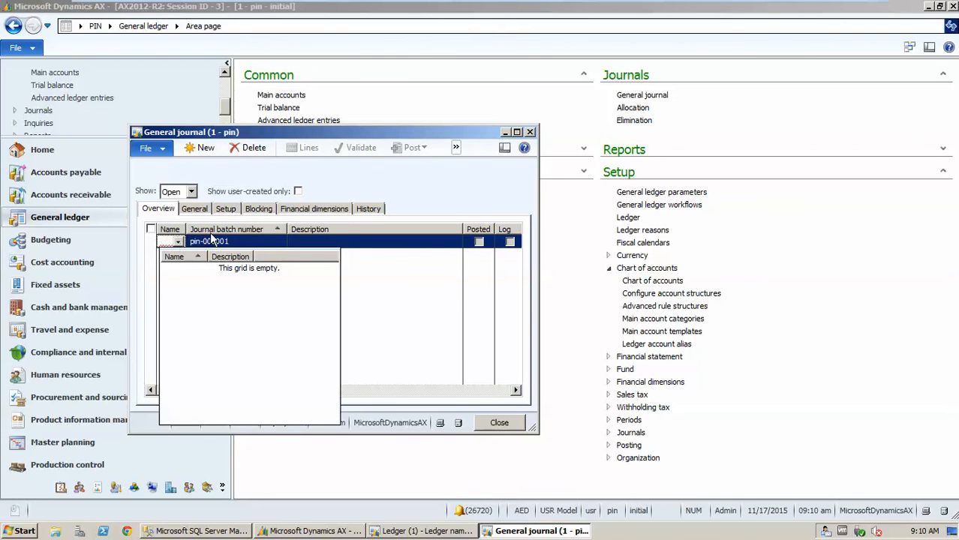
left_click(168, 241)
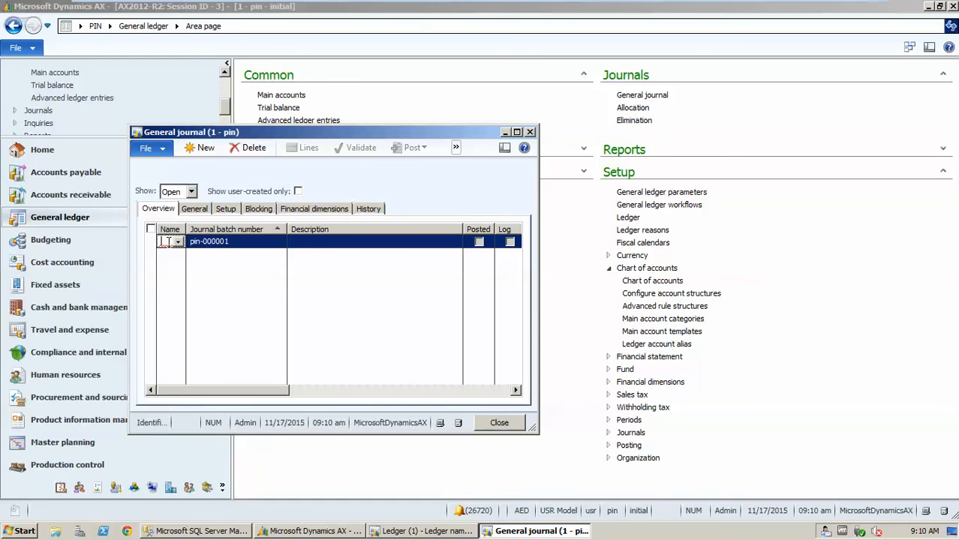
- Open the Journal names setup from the new journal's name field and create the journal name JV
right_click(168, 240)
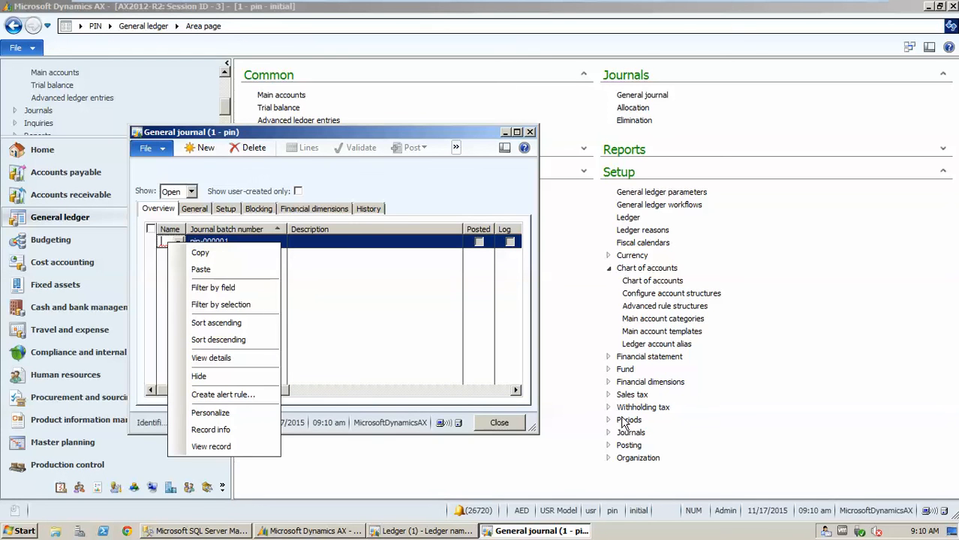
left_click(234, 361)
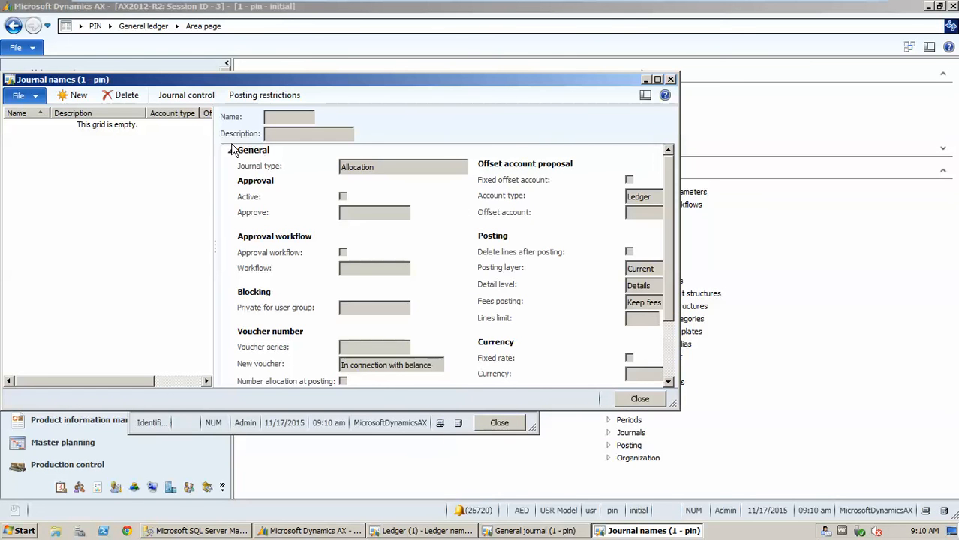
left_click(74, 96)
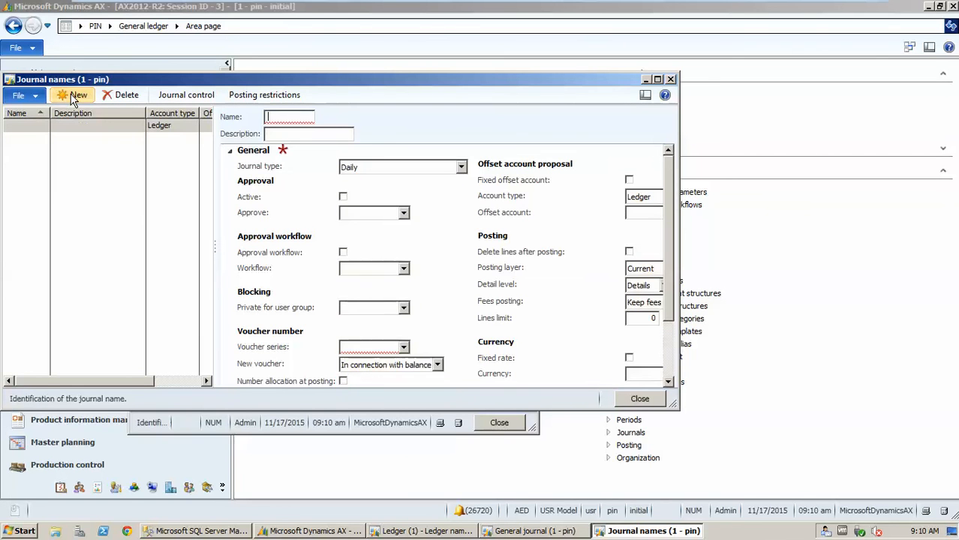
mouse_move(459, 9)
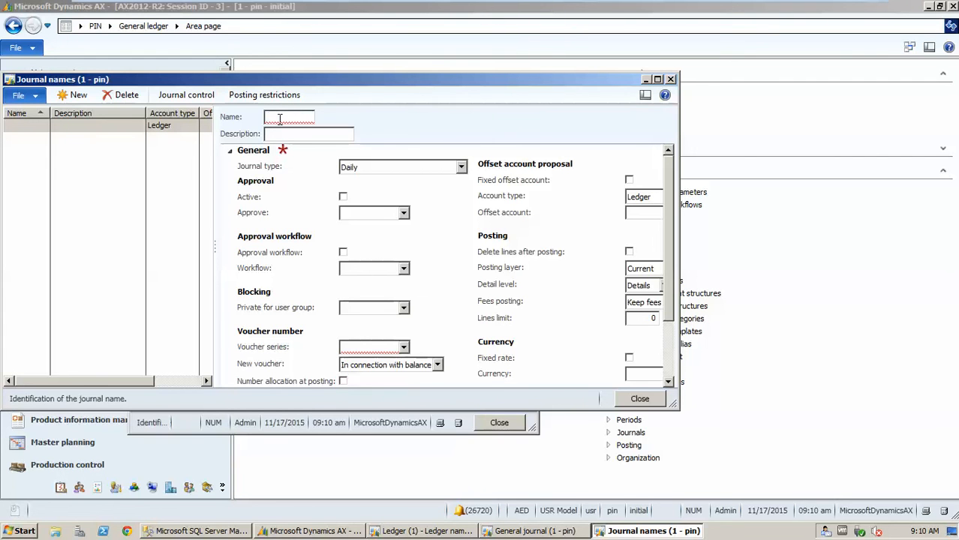
type("JV")
- Give the journal name JV the description Journal Voucher
left_click(287, 133)
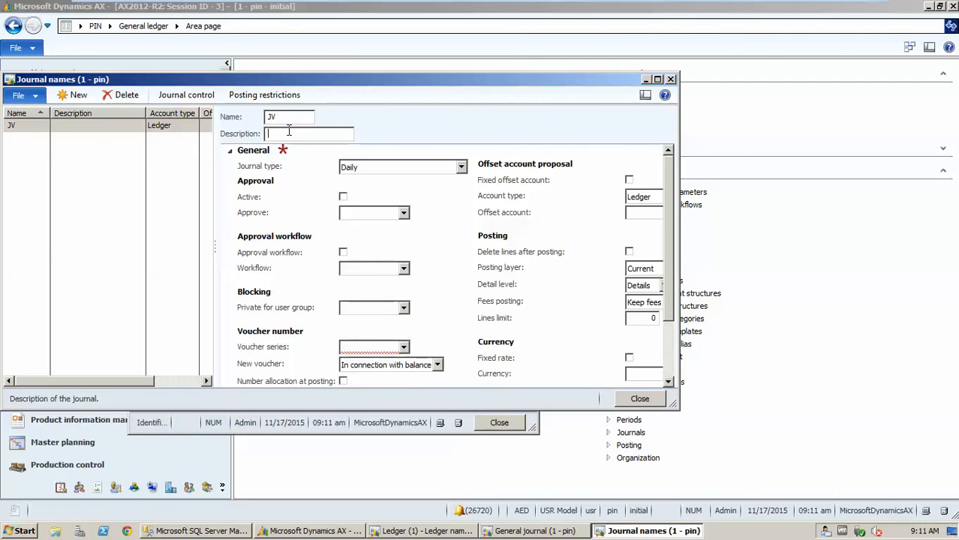
type("Journal Vourch")
key("BackSpace")
key("Right")
key("Right")
key("Right")
key("Right")
key("Right")
key("Right")
type("r")
key("BackSpace")
key("BackSpace")
key("BackSpace")
type("cher")
- Set JV's journal type to Daily and its voucher series to Acco_2607, and review the remaining settings in the maximized form
left_click(461, 167)
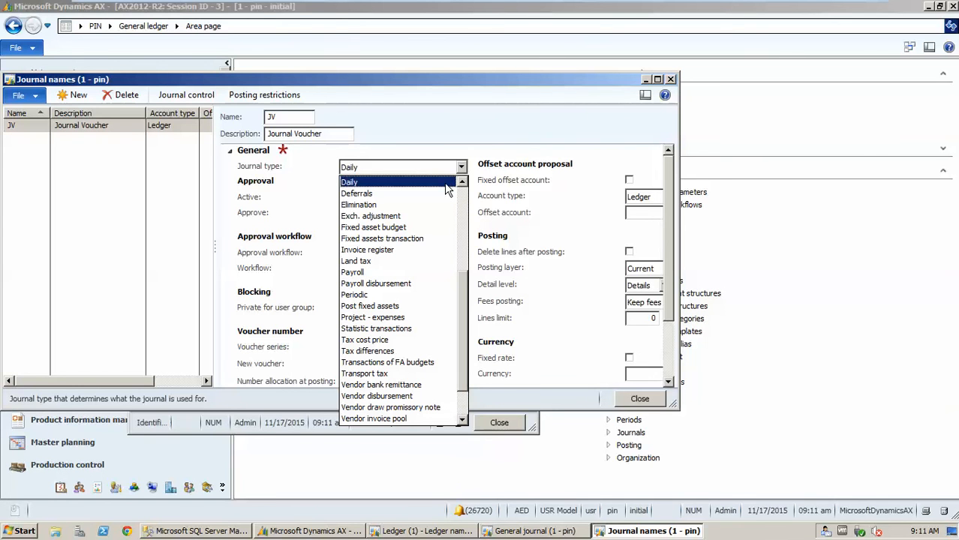
left_click(445, 185)
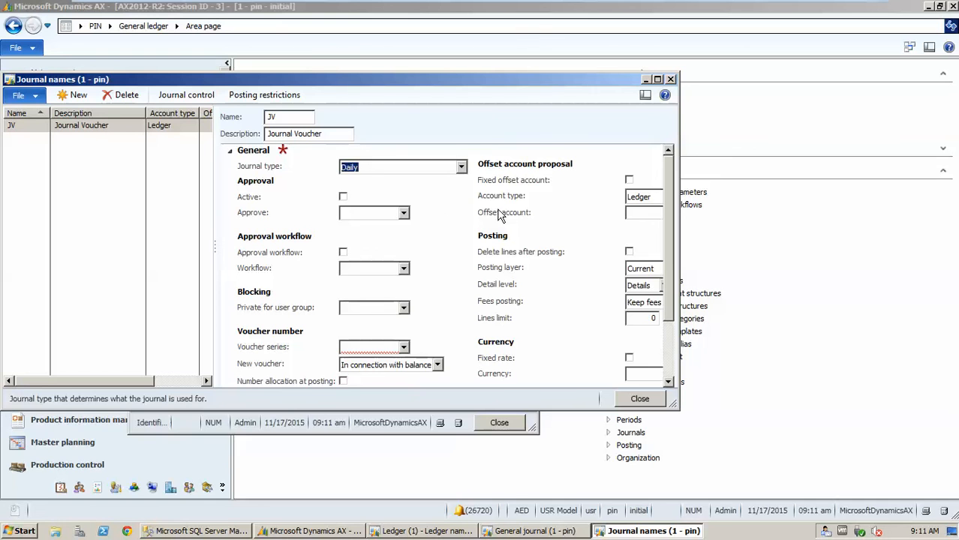
left_click(405, 348)
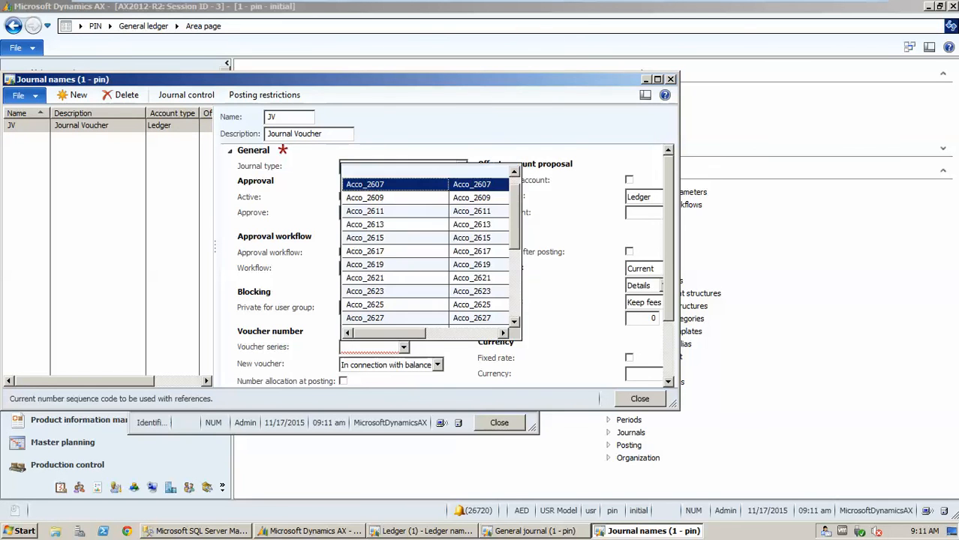
left_click(410, 188)
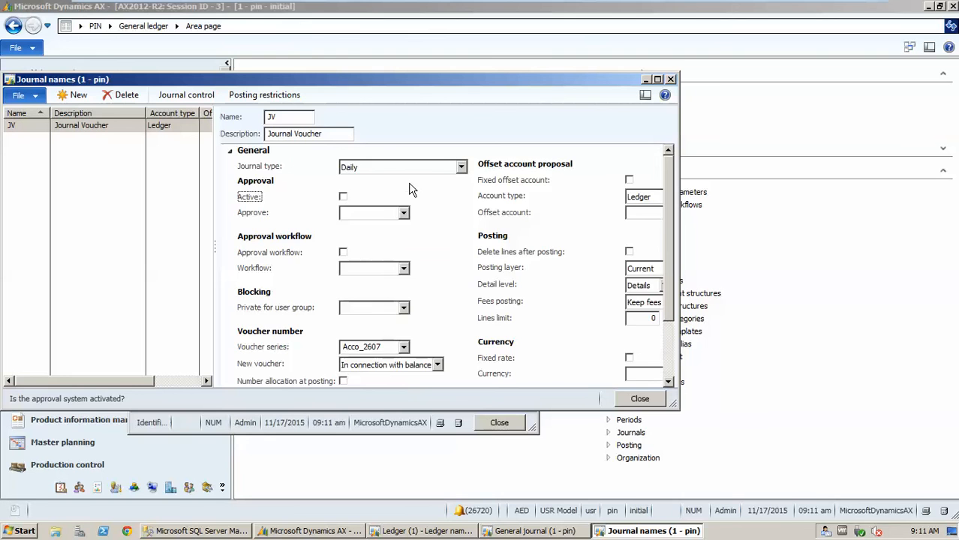
left_click(495, 274)
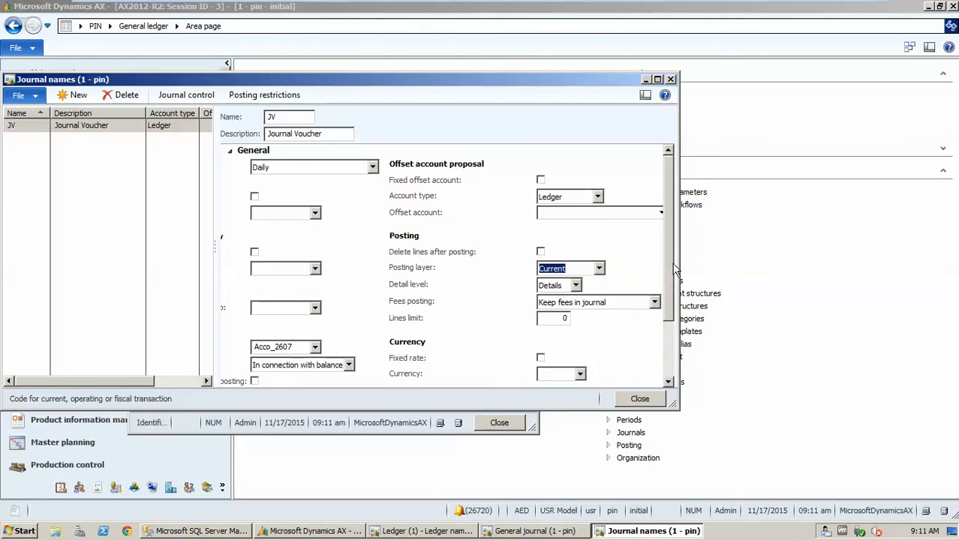
left_click_drag(672, 268, 670, 218)
left_click(657, 81)
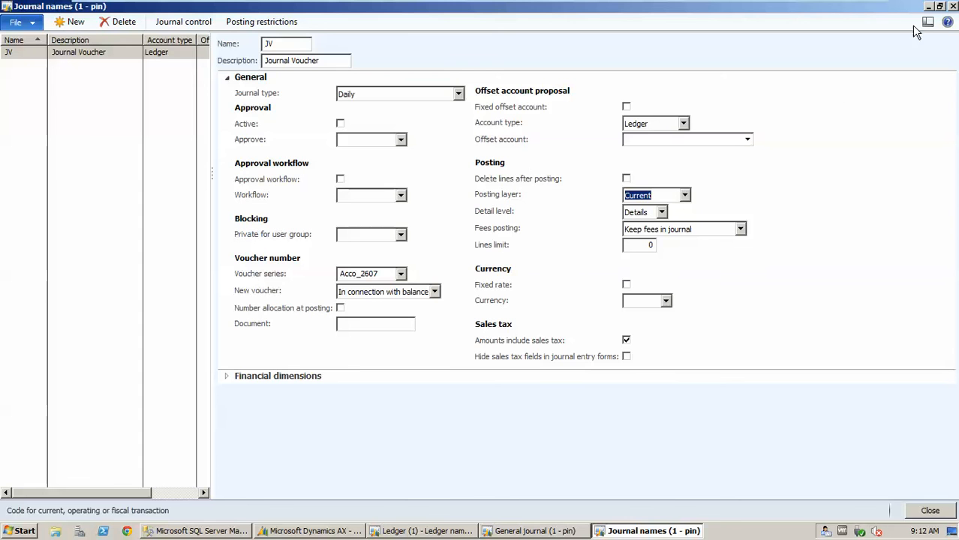
- Set the Journal names form aside, assign the name JV to the new general journal and open its lines
left_click(929, 6)
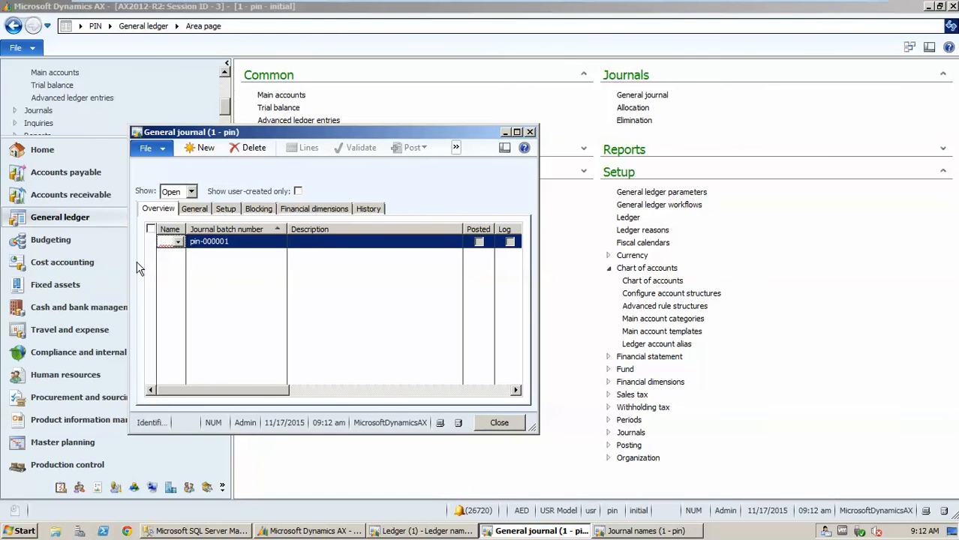
left_click(178, 242)
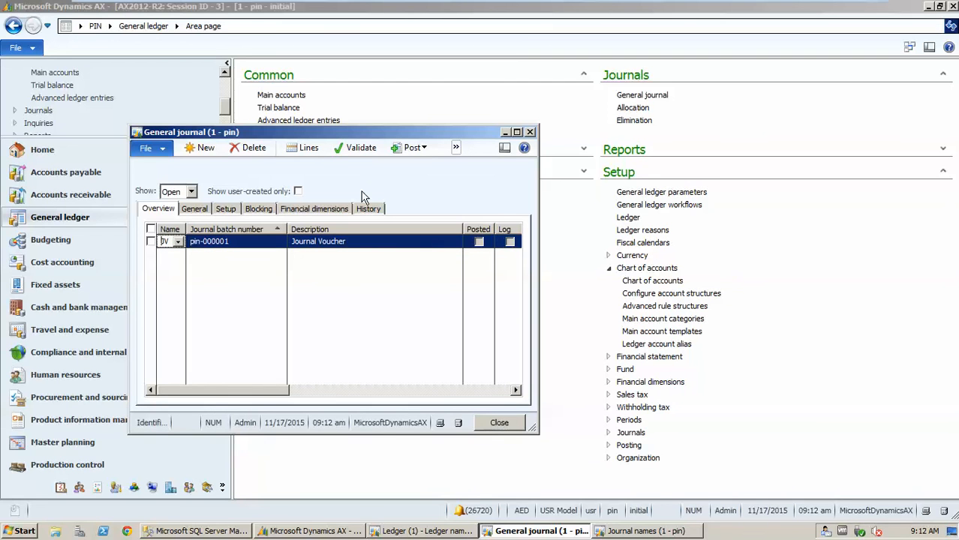
left_click(317, 150)
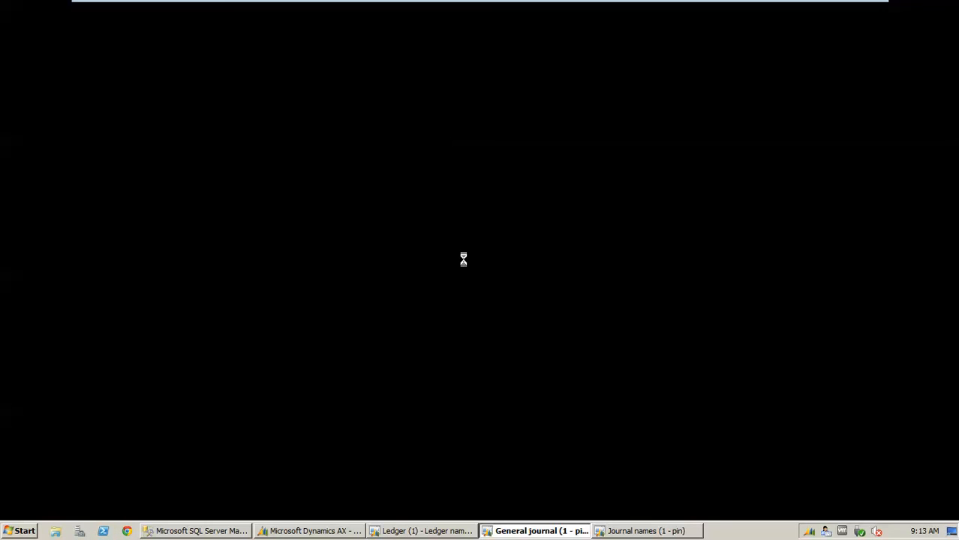
mouse_move(633, 533)
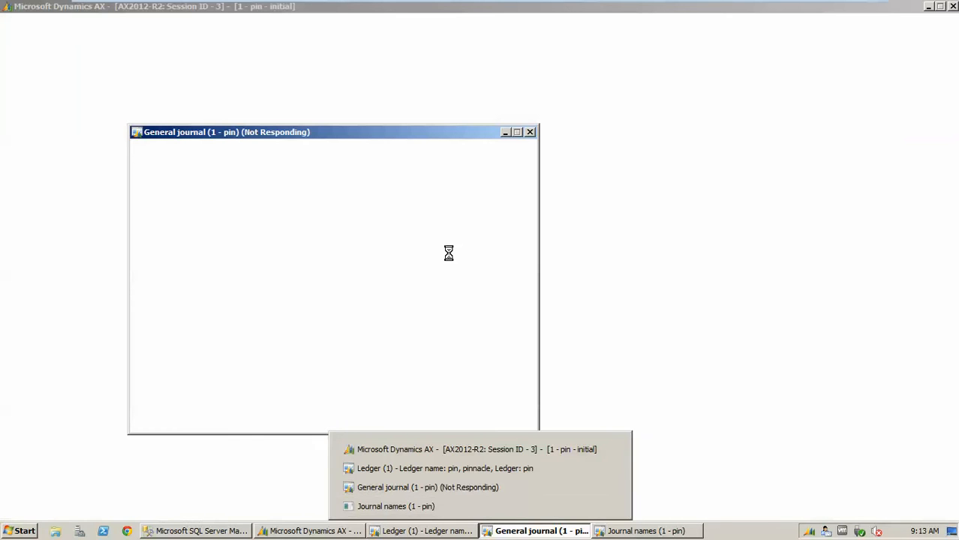
left_click(446, 251)
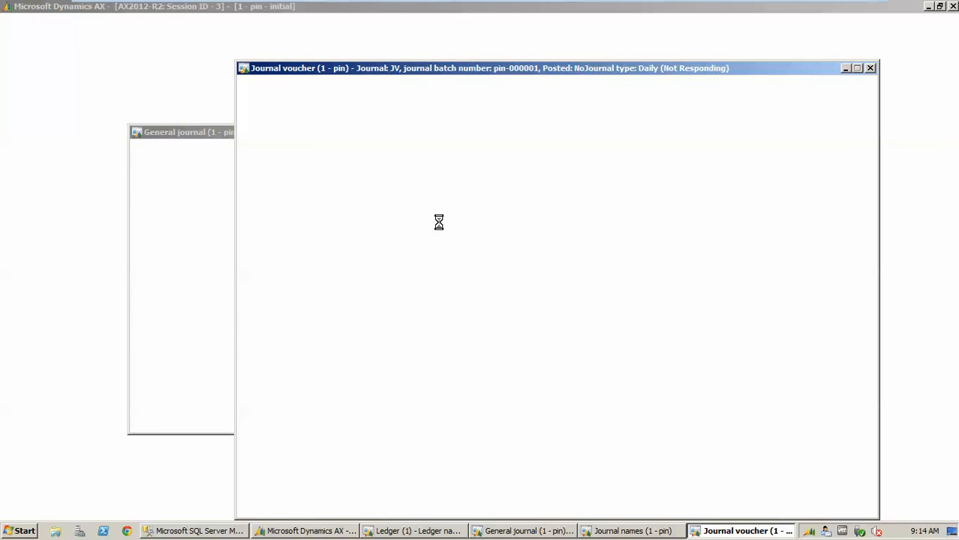
left_click(224, 132)
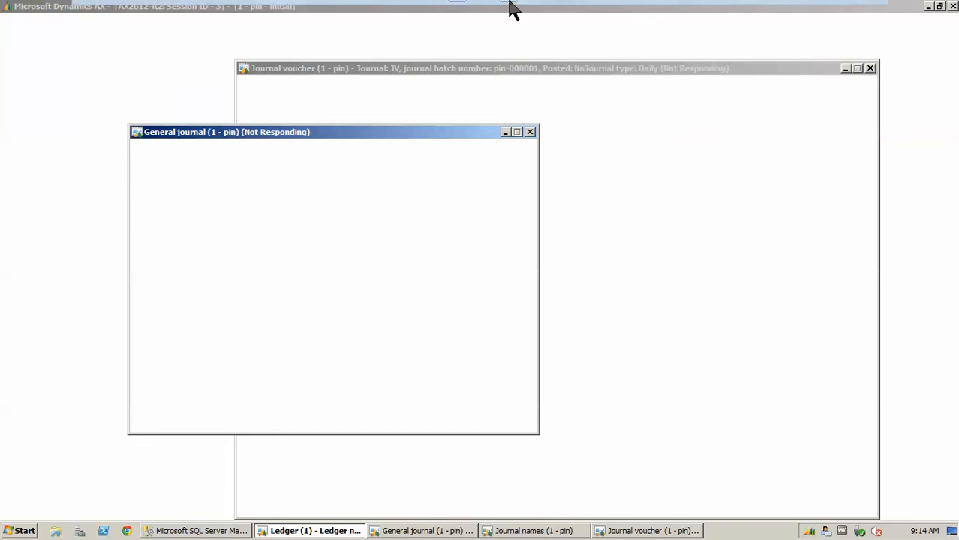
- Minimize the AX2012-R2 virtual machine window to return to the host desktop
mouse_move(509, 7)
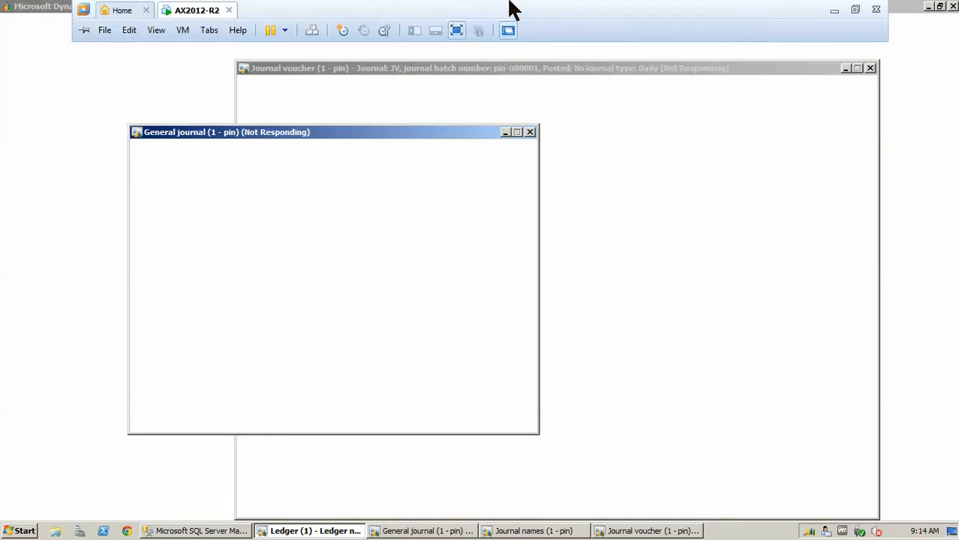
left_click(835, 17)
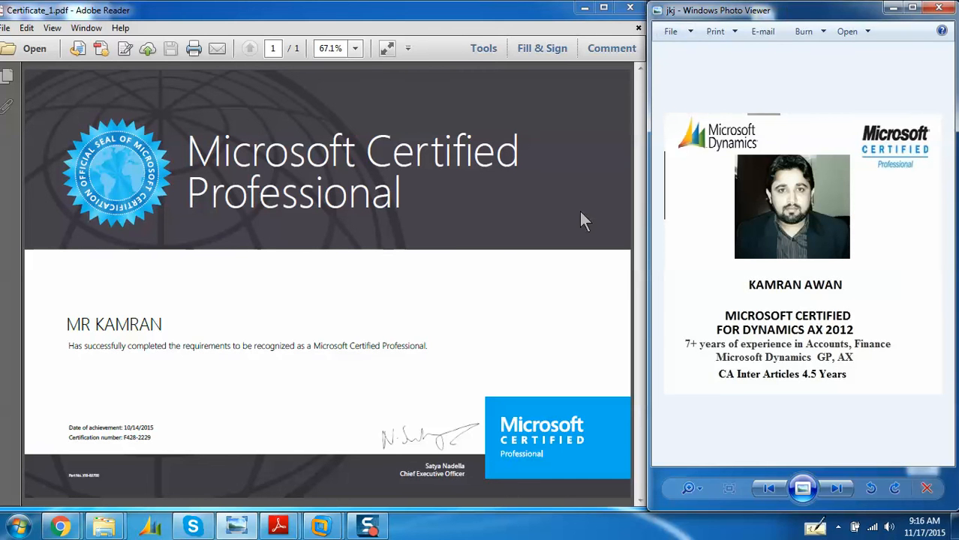